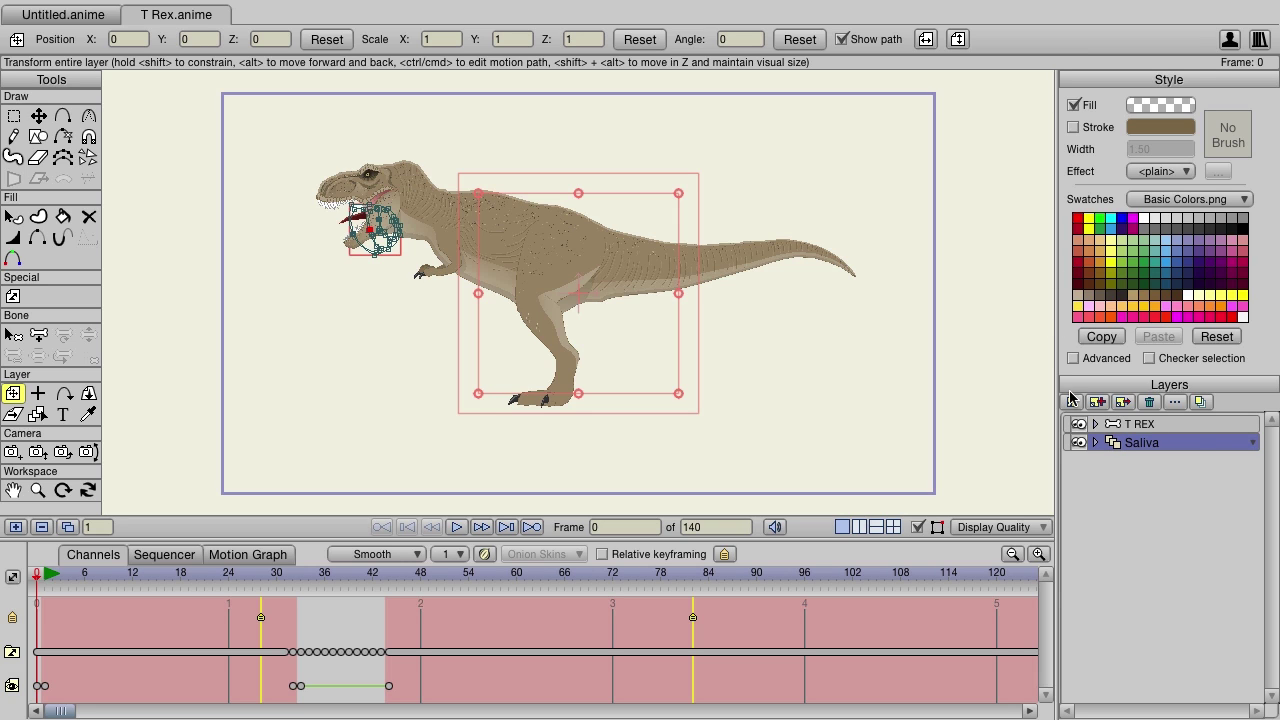
Create a vector layer named Ground below Saliva and pick the Freehand tool
left_click(1071, 402)
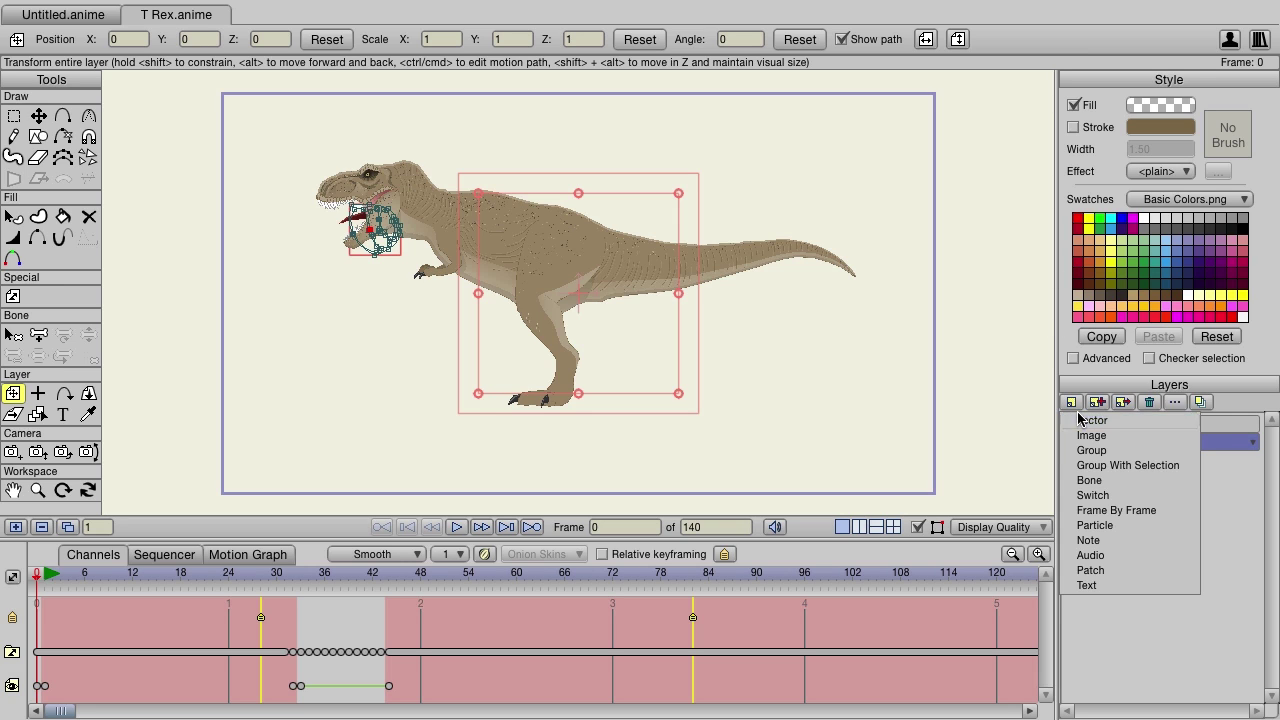
left_click(1080, 420)
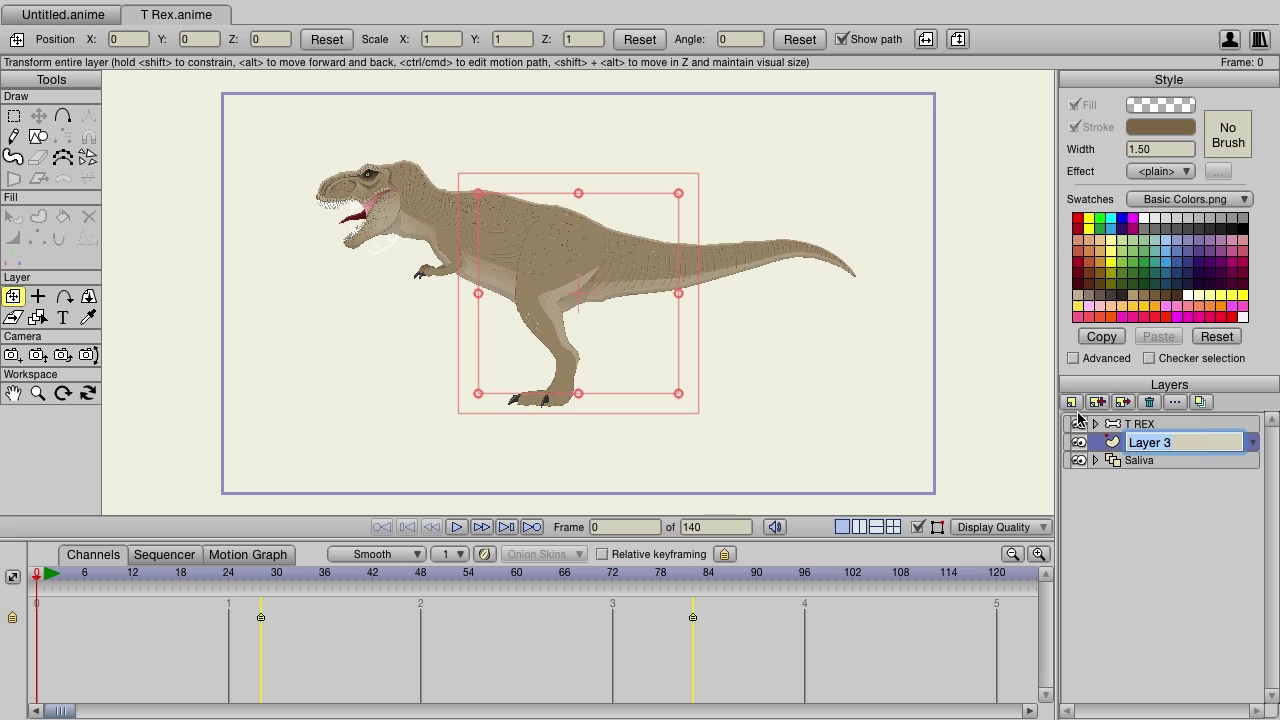
type("Ground")
key("Return")
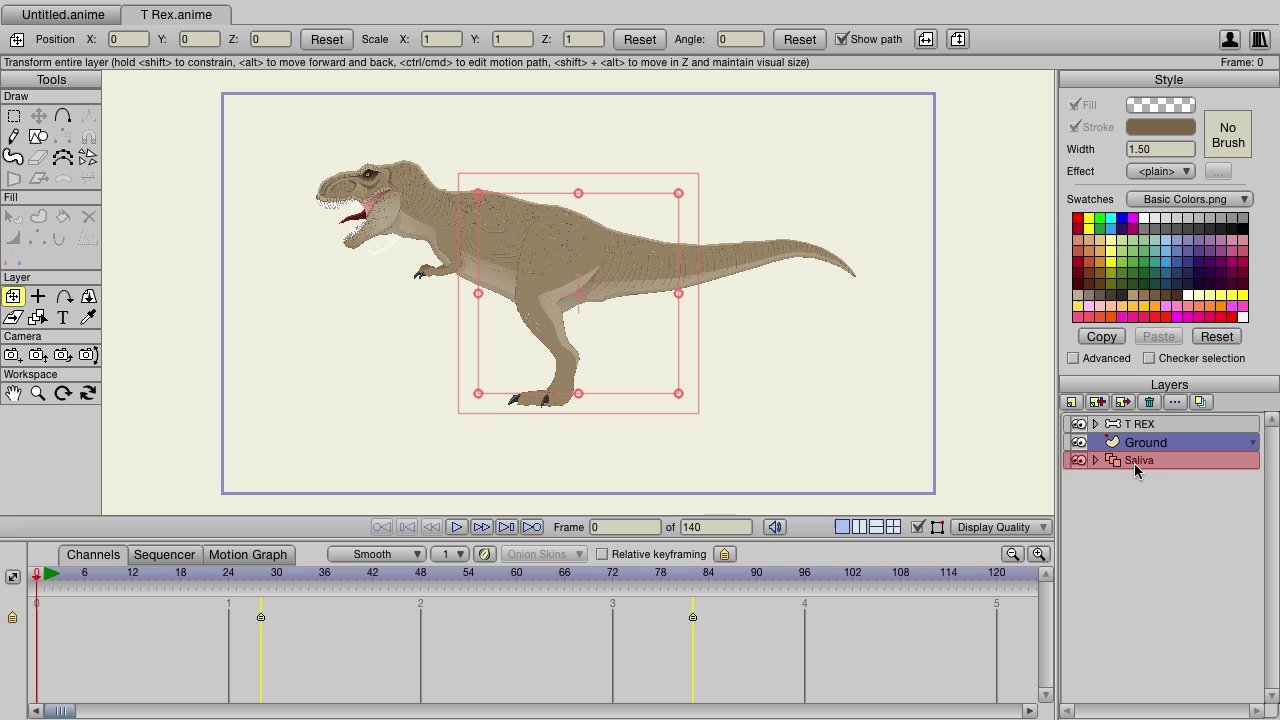
left_click_drag(1134, 463, 1132, 477)
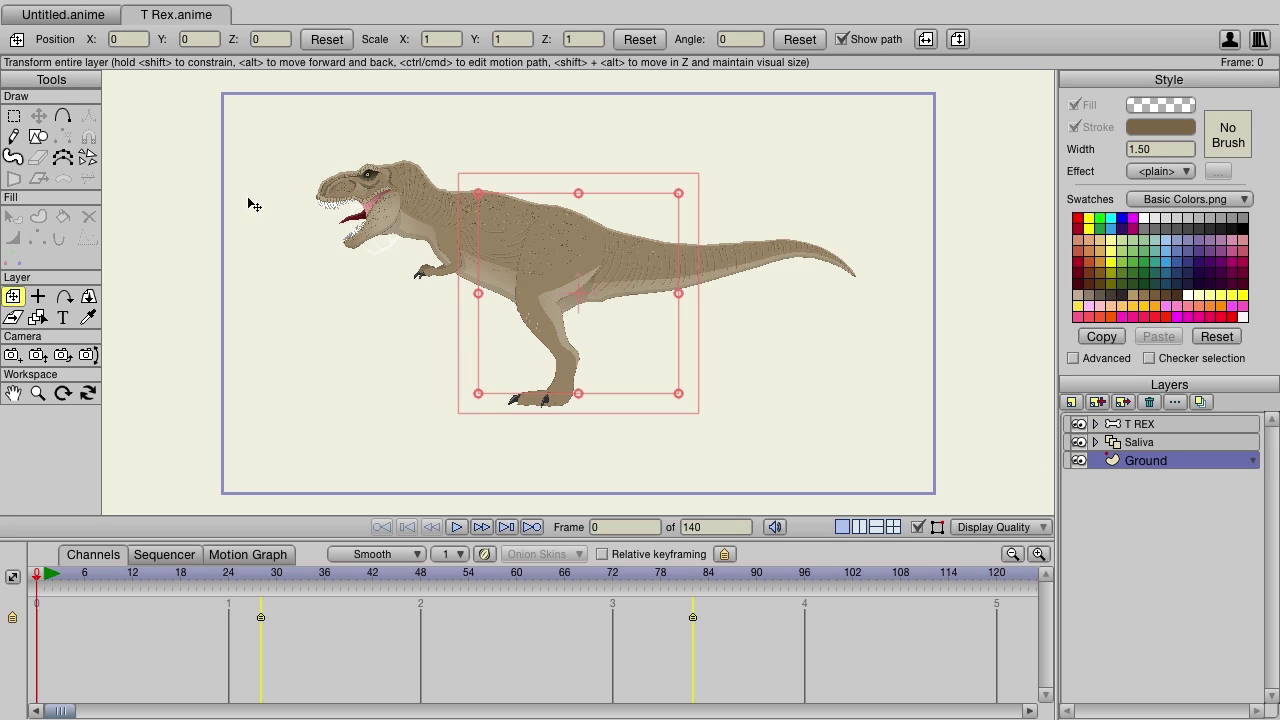
left_click(21, 136)
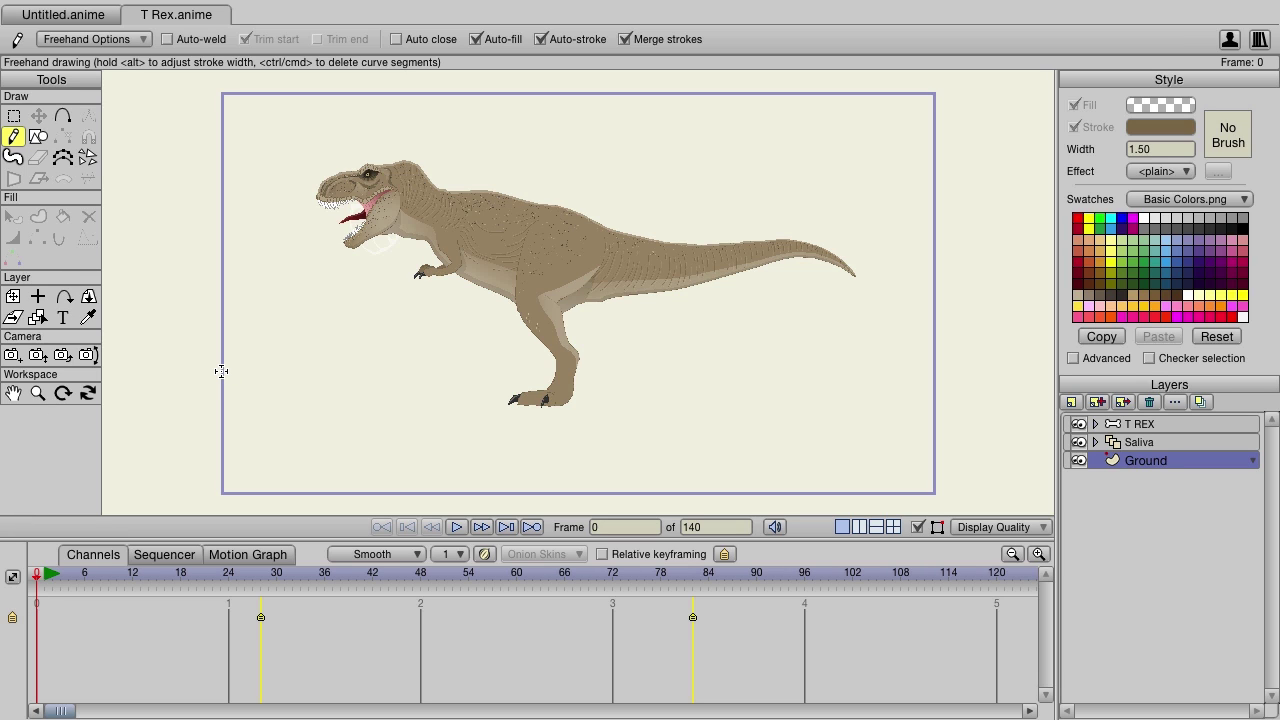
With Auto-weld on, draw two freehand ground lines, one lower left and one under the T-rex's feet
left_click(168, 39)
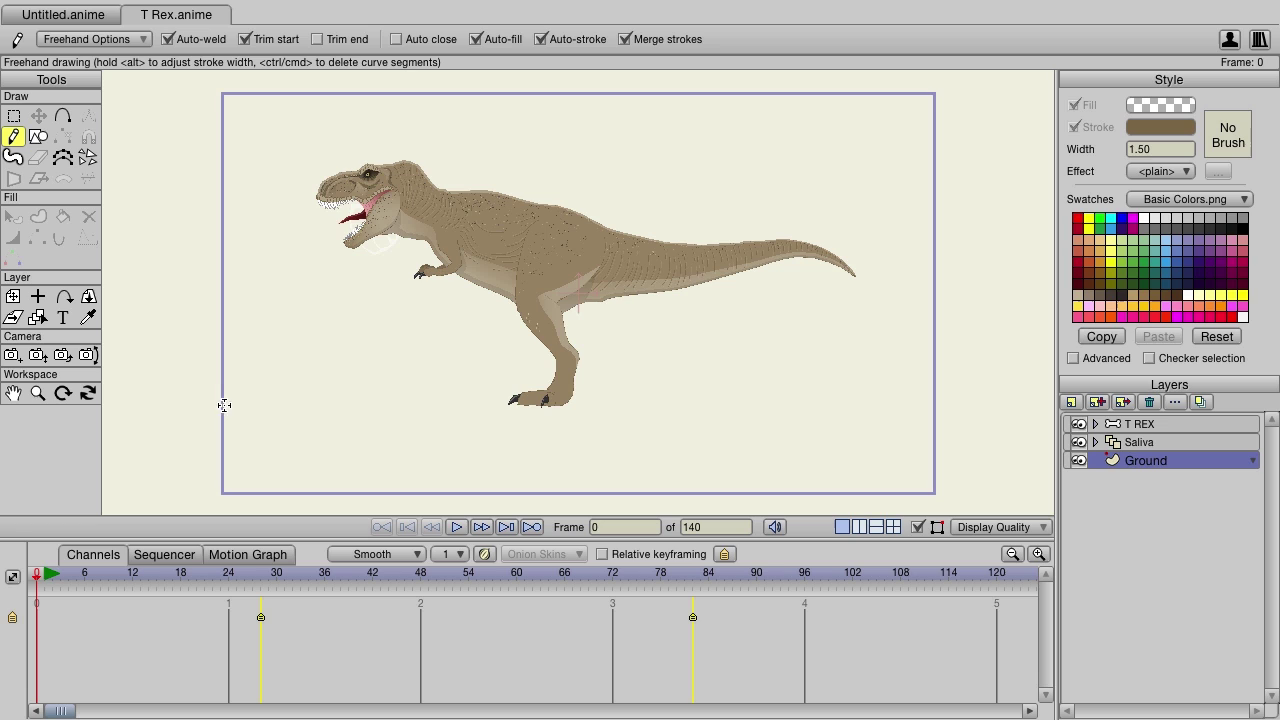
left_click_drag(181, 417, 469, 412)
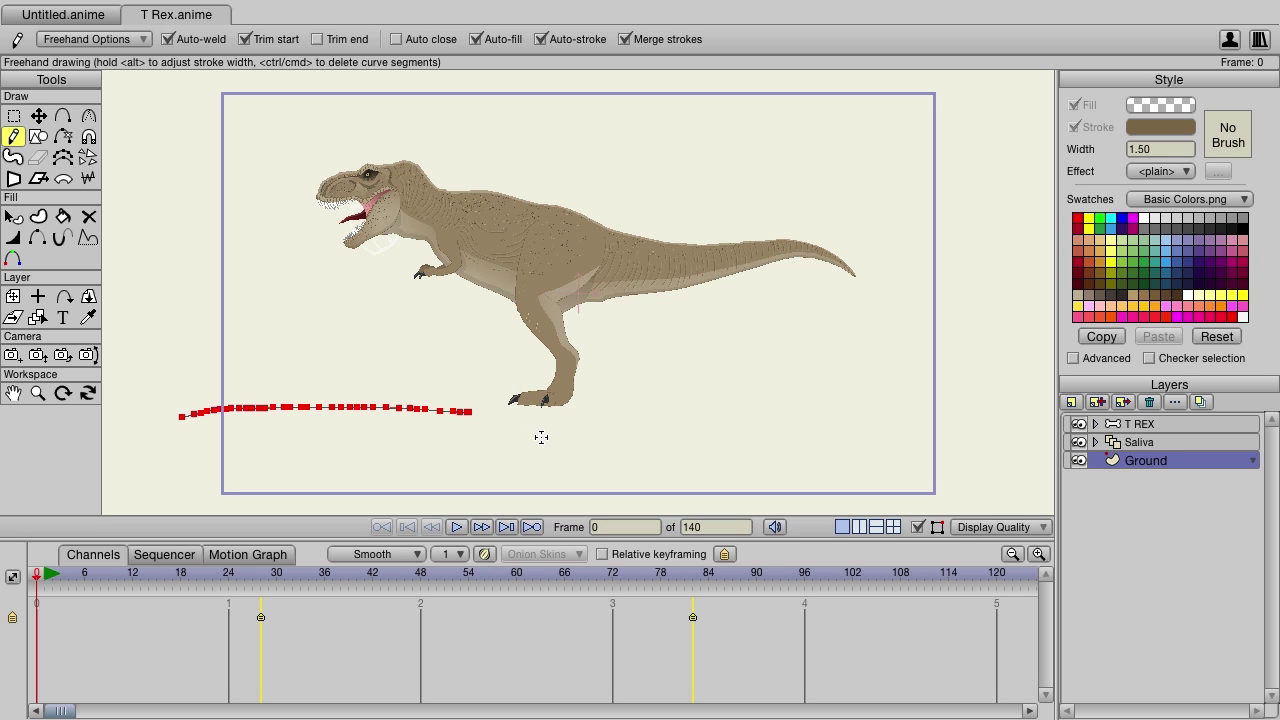
mouse_move(540, 437)
left_mouse_down()
mouse_move(617, 400)
mouse_move(774, 387)
mouse_move(911, 397)
left_mouse_up()
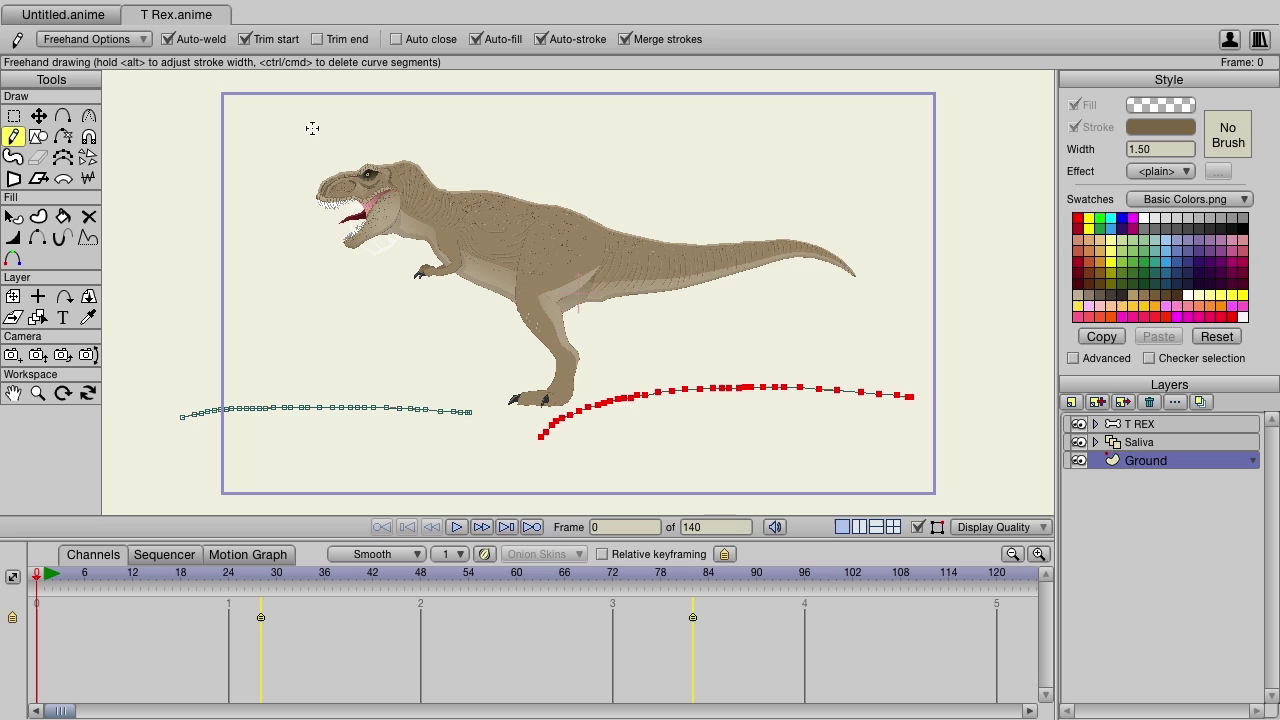
Set Freehand smoothing to maximum and draw a smooth arc above the T-rex's tail
left_click(129, 44)
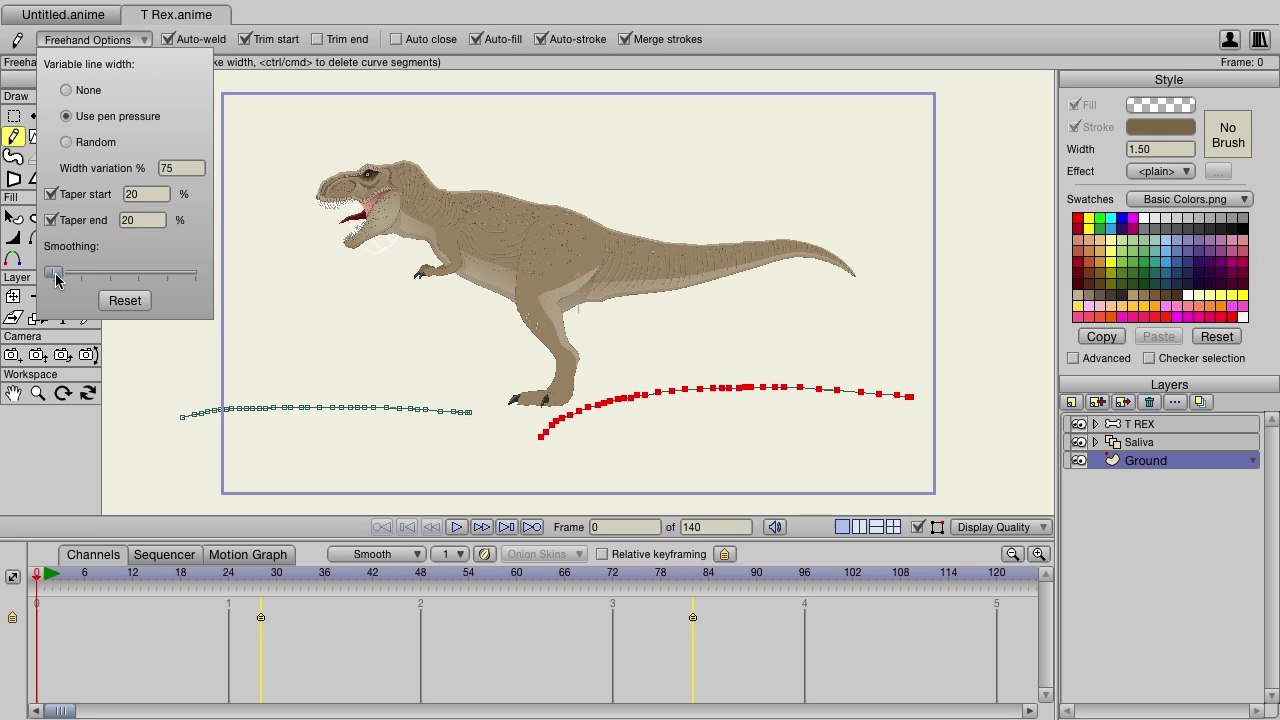
left_click_drag(55, 278, 204, 276)
mouse_move(649, 166)
left_mouse_down()
mouse_move(671, 136)
mouse_move(716, 127)
mouse_move(742, 209)
left_mouse_up()
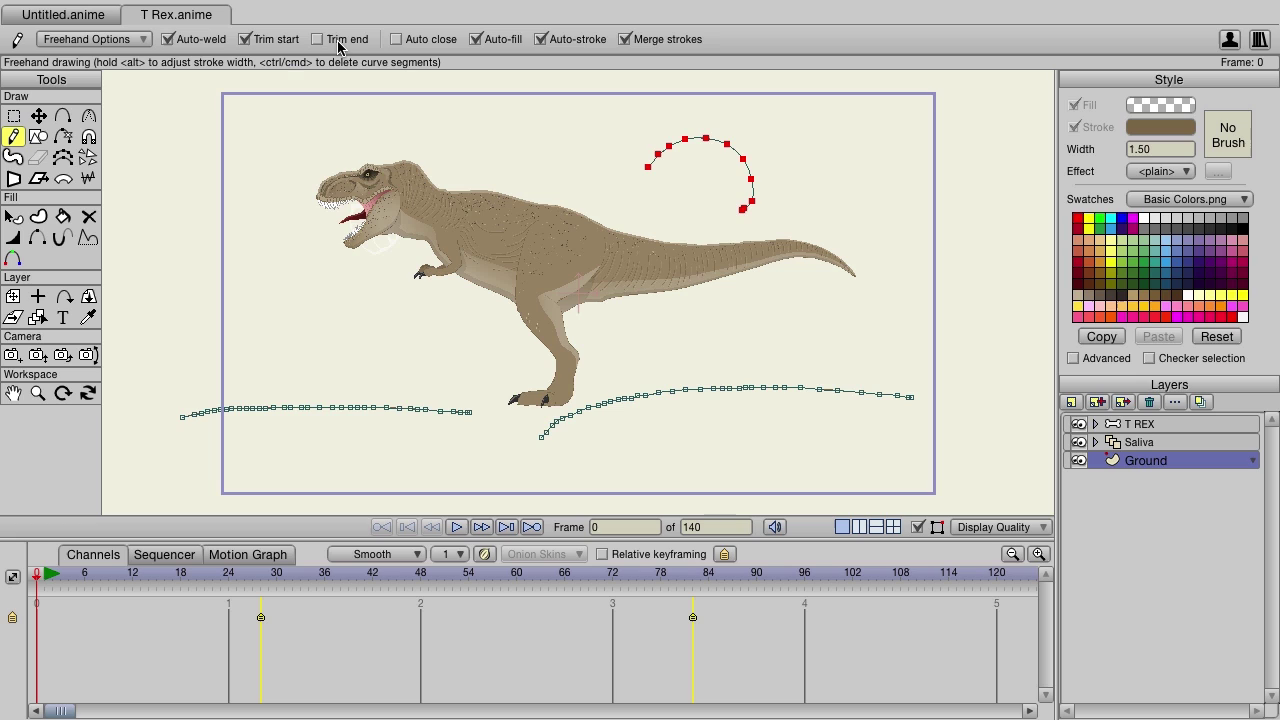
With Auto-weld on and Trim start off, draw a looping curled stroke left of the T-rex
left_click(183, 42)
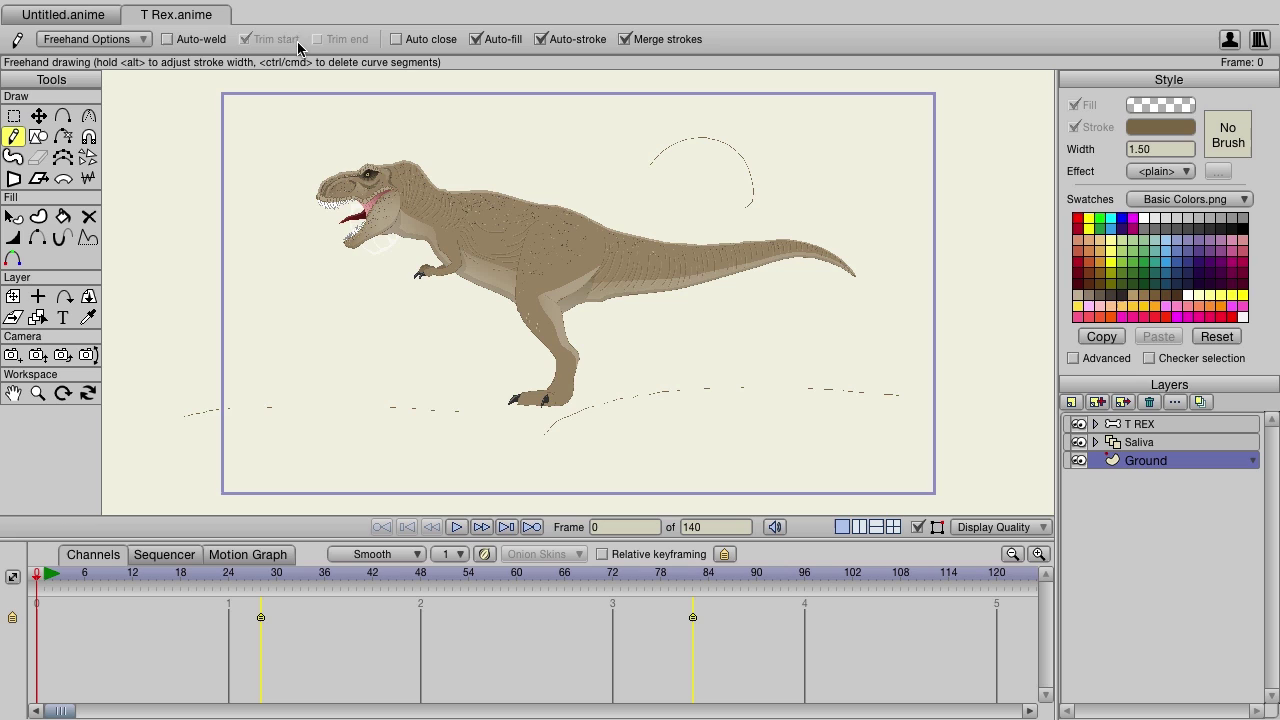
left_click(187, 44)
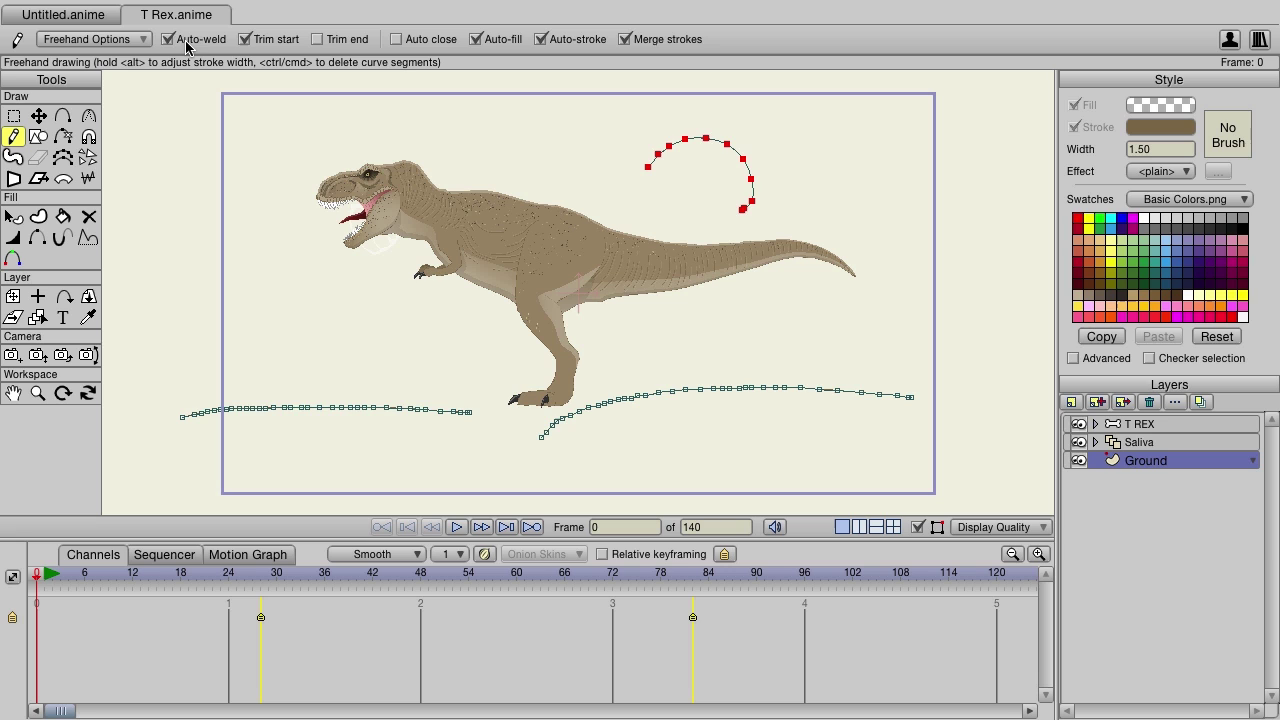
left_click(245, 39)
left_click_drag(252, 185, 529, 220)
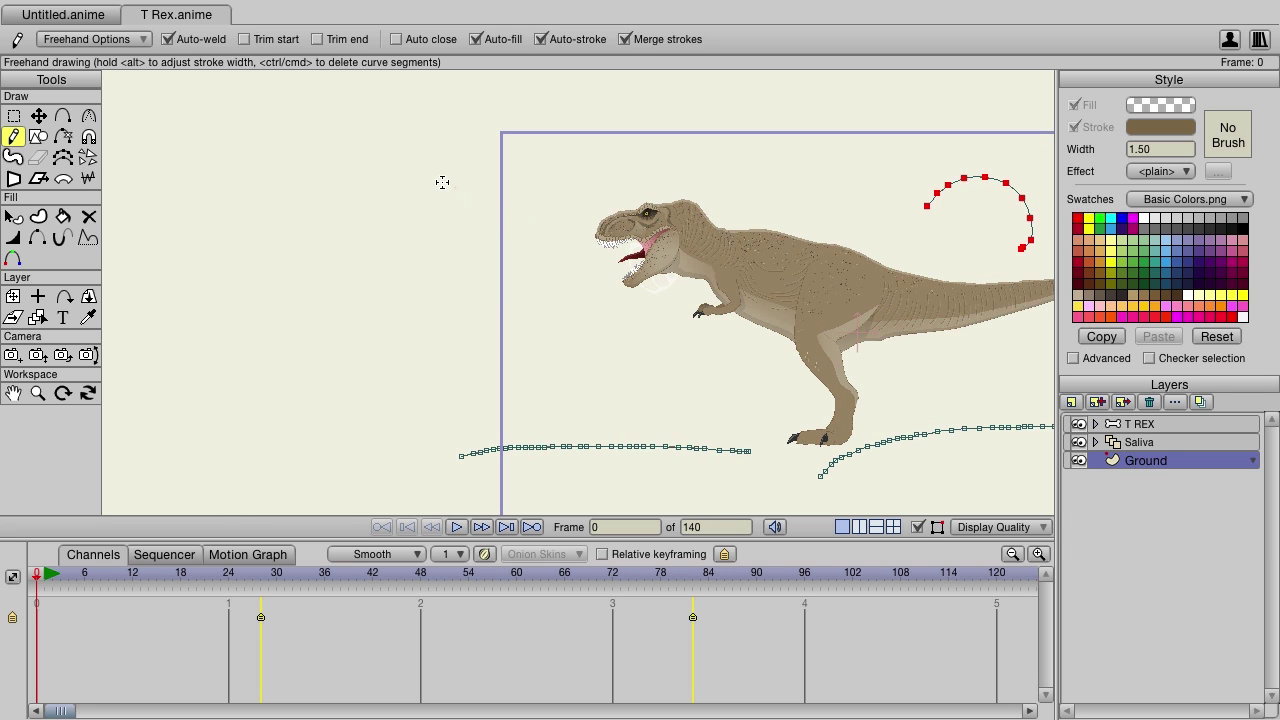
mouse_move(390, 188)
left_mouse_down()
mouse_move(322, 190)
mouse_move(313, 286)
mouse_move(327, 288)
mouse_move(317, 269)
mouse_move(330, 320)
mouse_move(361, 330)
mouse_move(404, 368)
left_mouse_up()
mouse_move(381, 323)
left_mouse_down()
mouse_move(383, 337)
mouse_move(458, 330)
mouse_move(387, 370)
left_mouse_up()
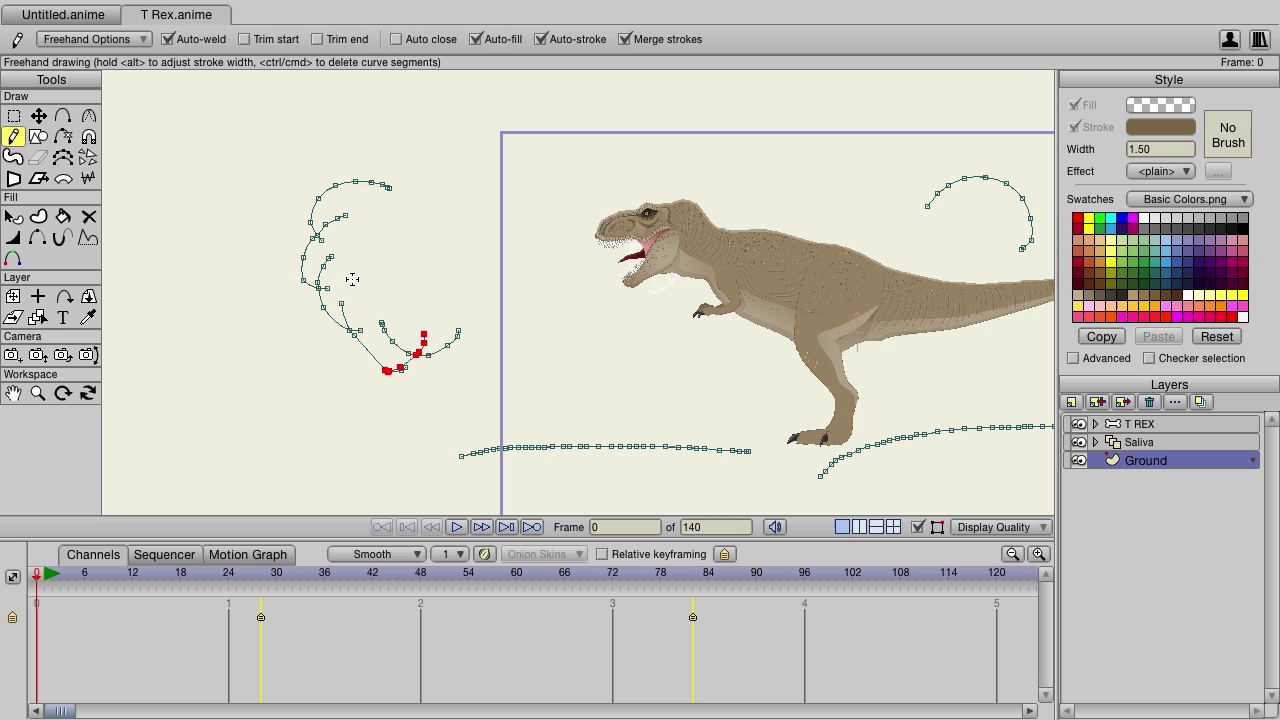
Enable Trim start and Trim end, then draw a short wavy stroke right of the frame
left_click(268, 40)
left_click(364, 40)
left_click_drag(805, 190, 229, 206)
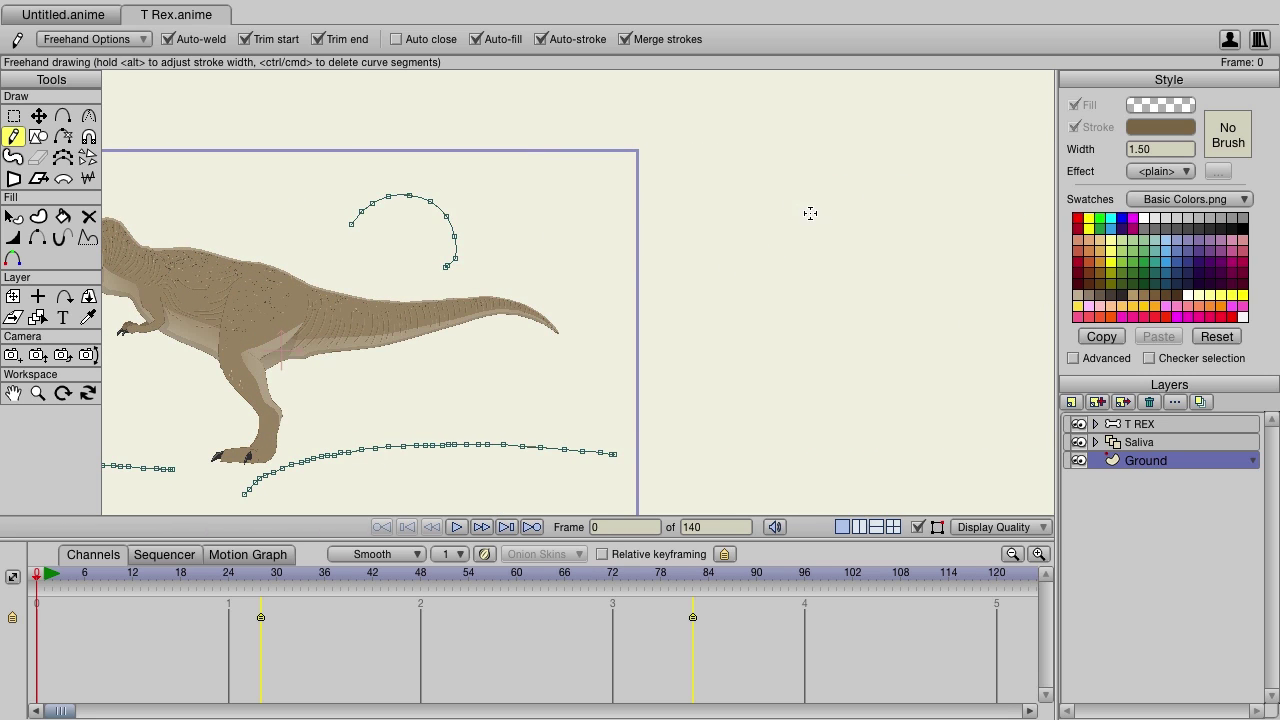
mouse_move(808, 211)
left_mouse_down()
mouse_move(768, 200)
mouse_move(730, 230)
mouse_move(767, 229)
mouse_move(689, 221)
left_mouse_up()
Draw a closed oval right of the frame and three lines across it, varying Trim start/end between lines
mouse_move(800, 278)
left_mouse_down()
mouse_move(747, 320)
mouse_move(737, 373)
mouse_move(805, 442)
mouse_move(895, 439)
mouse_move(935, 394)
mouse_move(921, 327)
mouse_move(877, 296)
mouse_move(805, 280)
left_mouse_up()
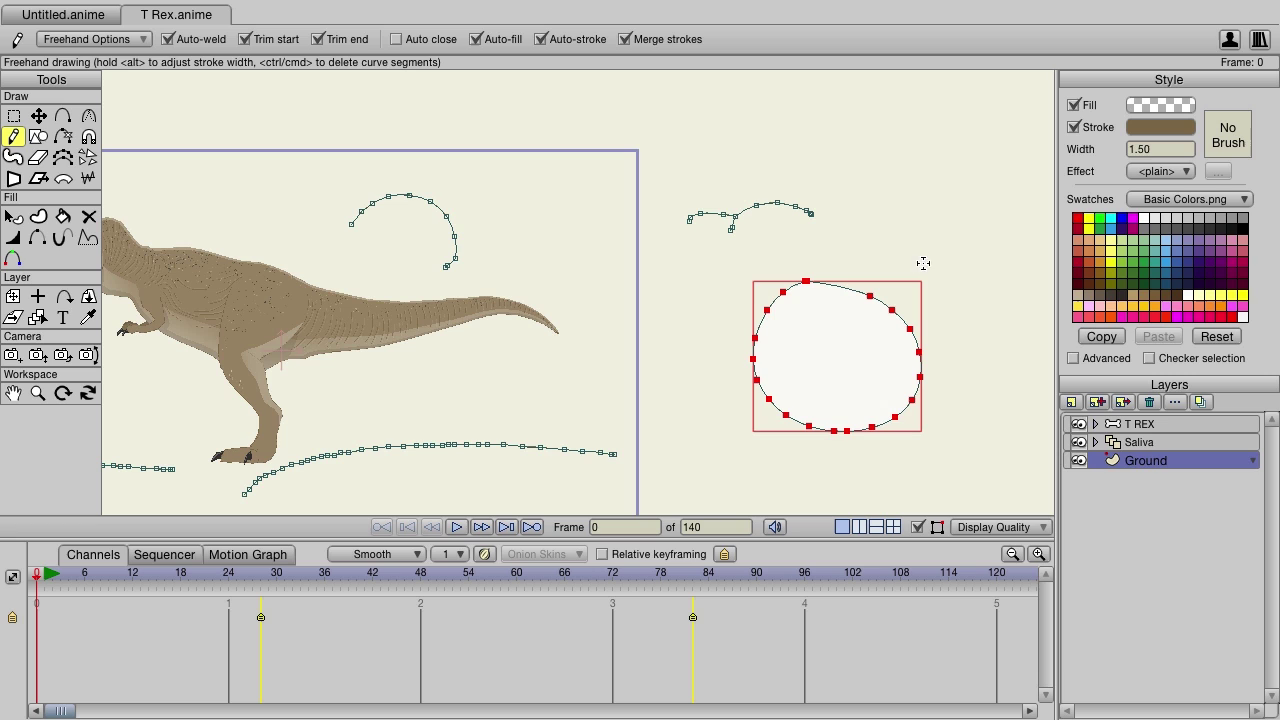
left_click_drag(994, 366, 673, 326)
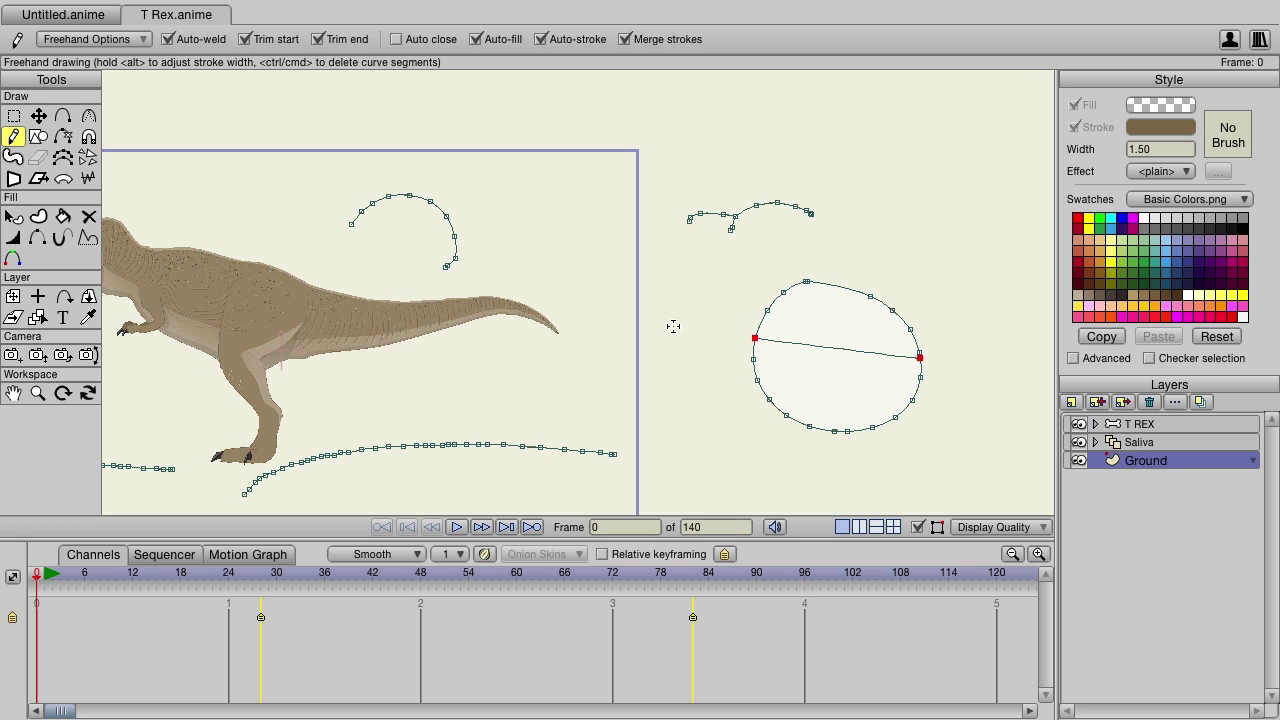
left_click(329, 44)
left_click_drag(946, 342, 720, 312)
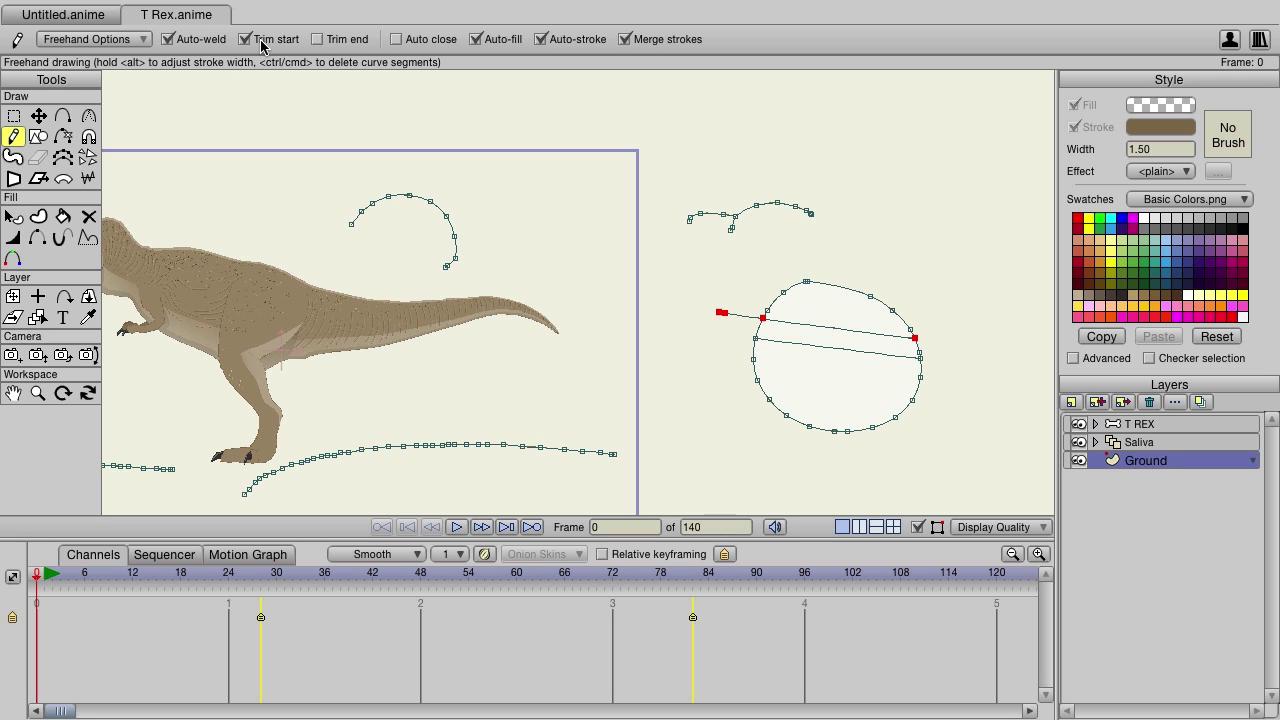
left_click(322, 43)
left_click(263, 45)
left_click_drag(959, 403, 708, 380)
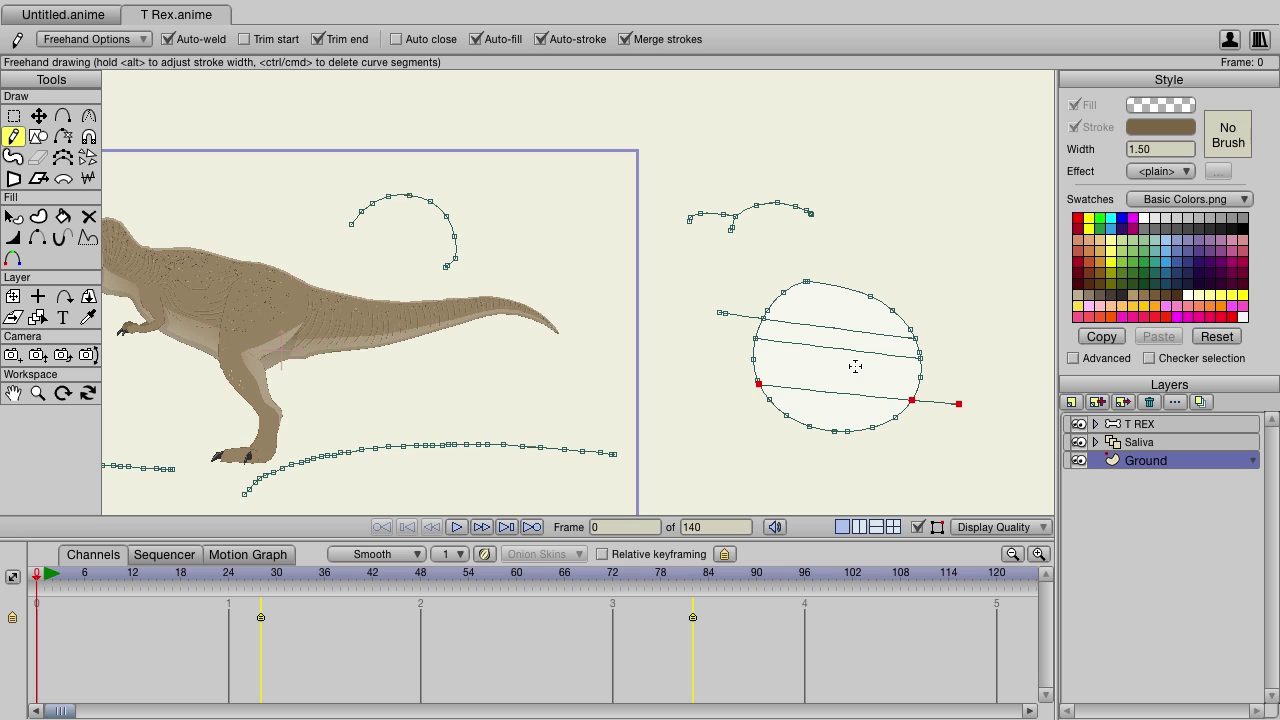
Delete all strokes on the Ground layer and recentre the view on the camera frame
key("ctrl+a")
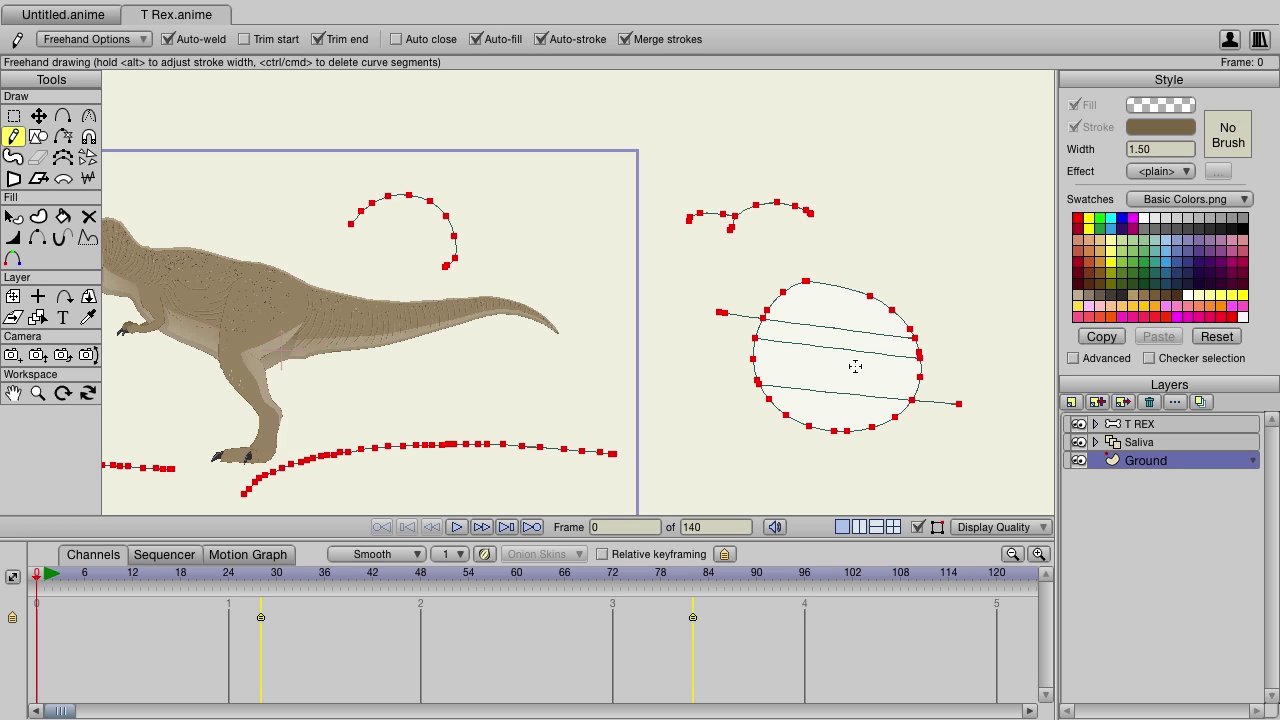
key("Delete")
key("ctrl+r")
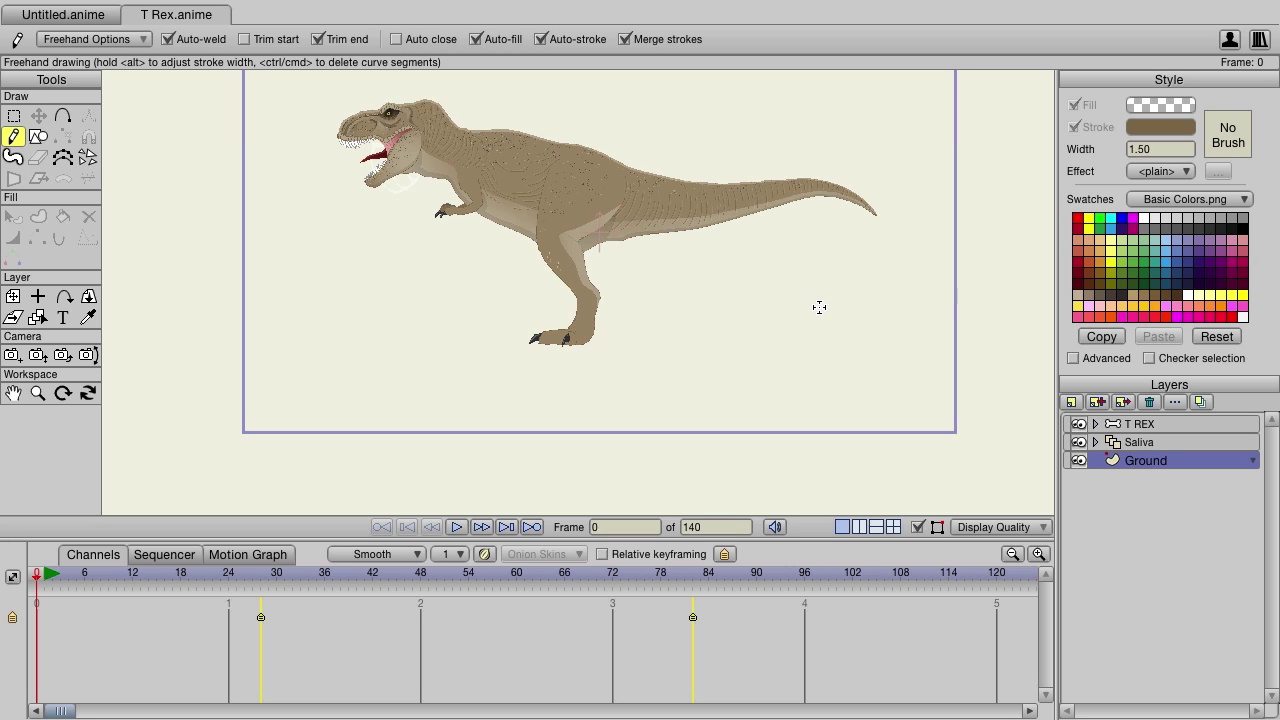
Turn off Auto-weld and set the line width to 6 and stroke colour to black (000000)
left_click(194, 40)
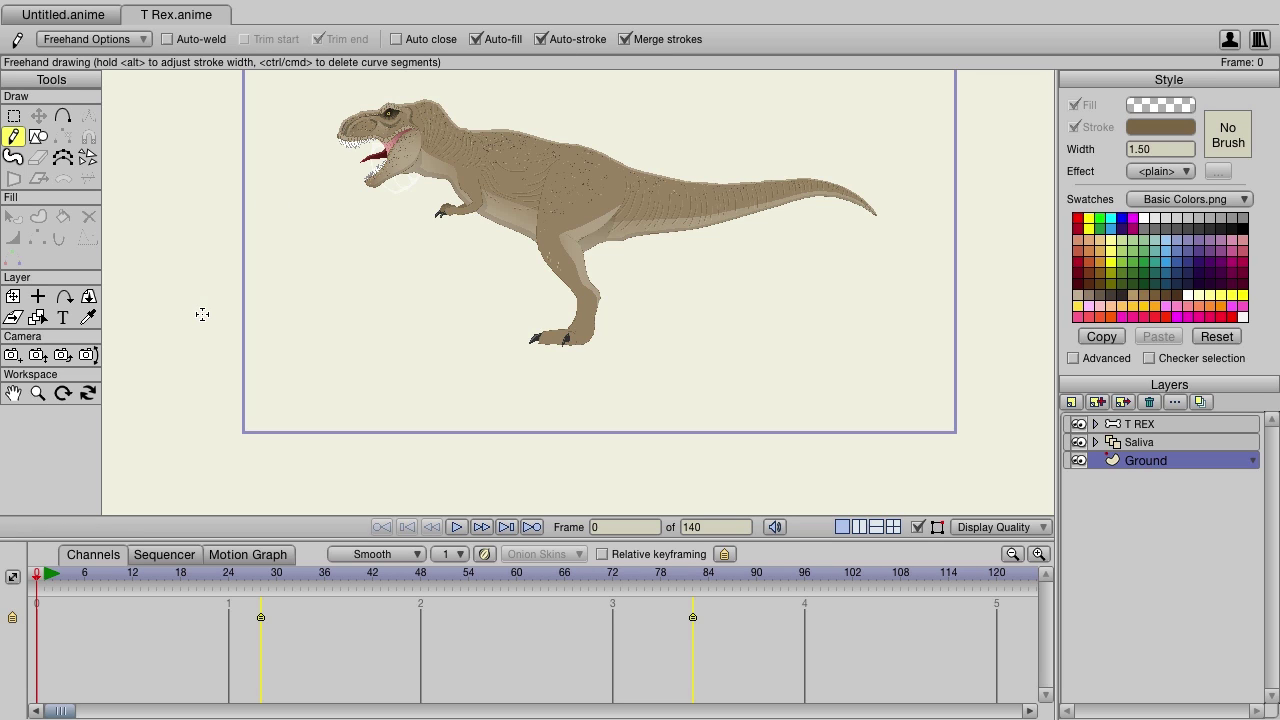
left_click_drag(1163, 150, 1066, 147)
type("6")
key("Return")
left_click(1141, 124)
type("000000")
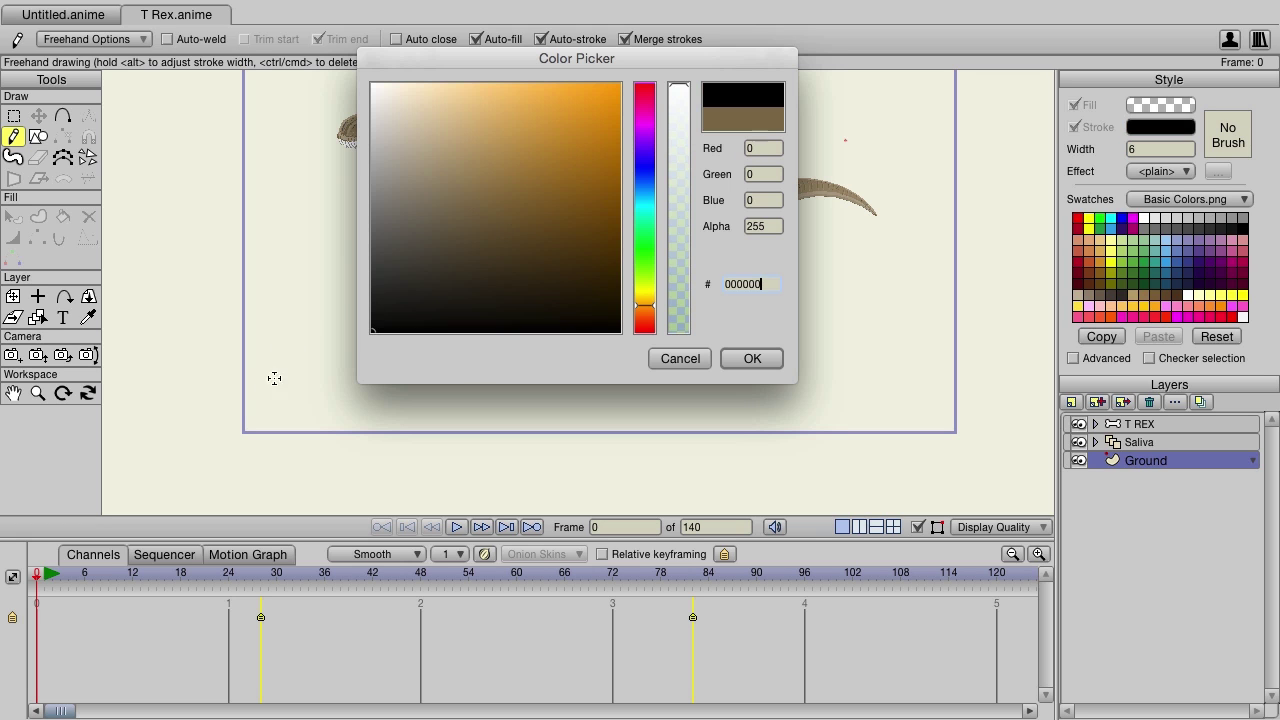
left_click(748, 358)
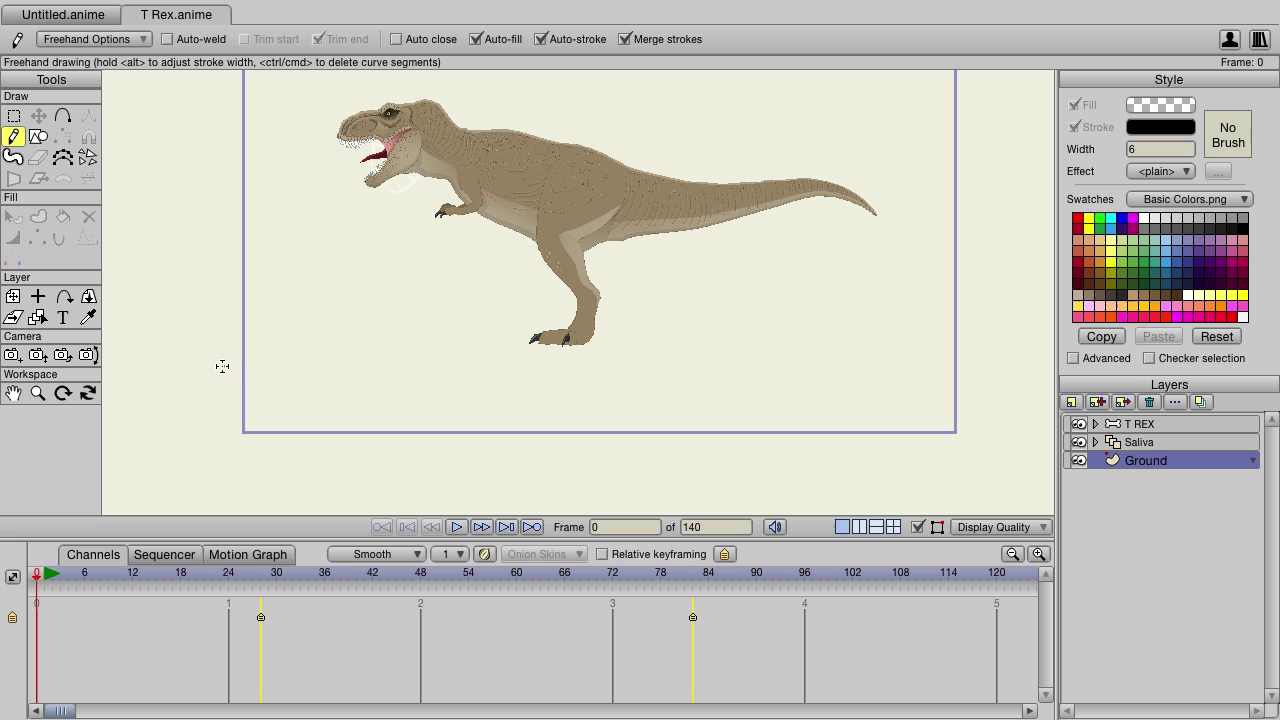
Draw about fifteen short arched black grass strokes along the ground from far left to far right
left_click_drag(220, 360, 386, 341)
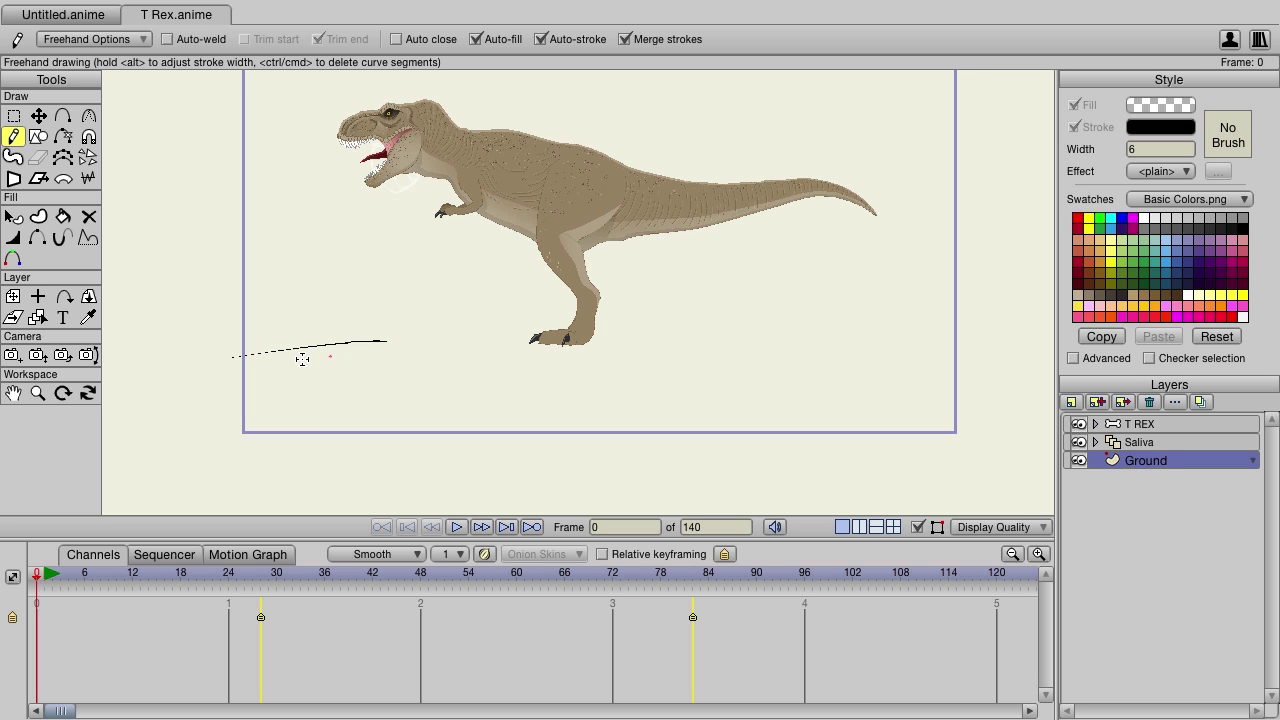
mouse_move(302, 358)
left_mouse_down()
mouse_move(360, 338)
mouse_move(545, 345)
left_mouse_up()
left_click_drag(340, 368, 554, 360)
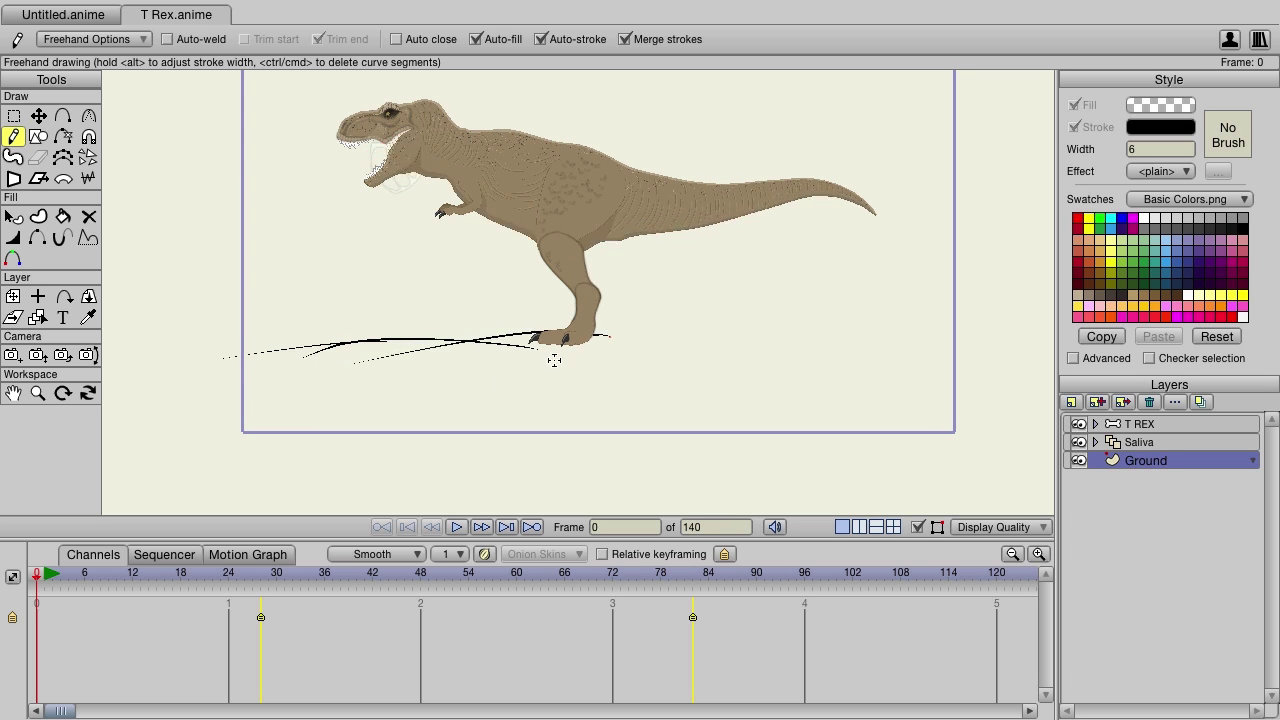
mouse_move(432, 372)
left_mouse_down()
mouse_move(580, 335)
mouse_move(703, 343)
left_mouse_up()
mouse_move(526, 369)
left_mouse_down()
mouse_move(727, 324)
mouse_move(805, 334)
left_mouse_up()
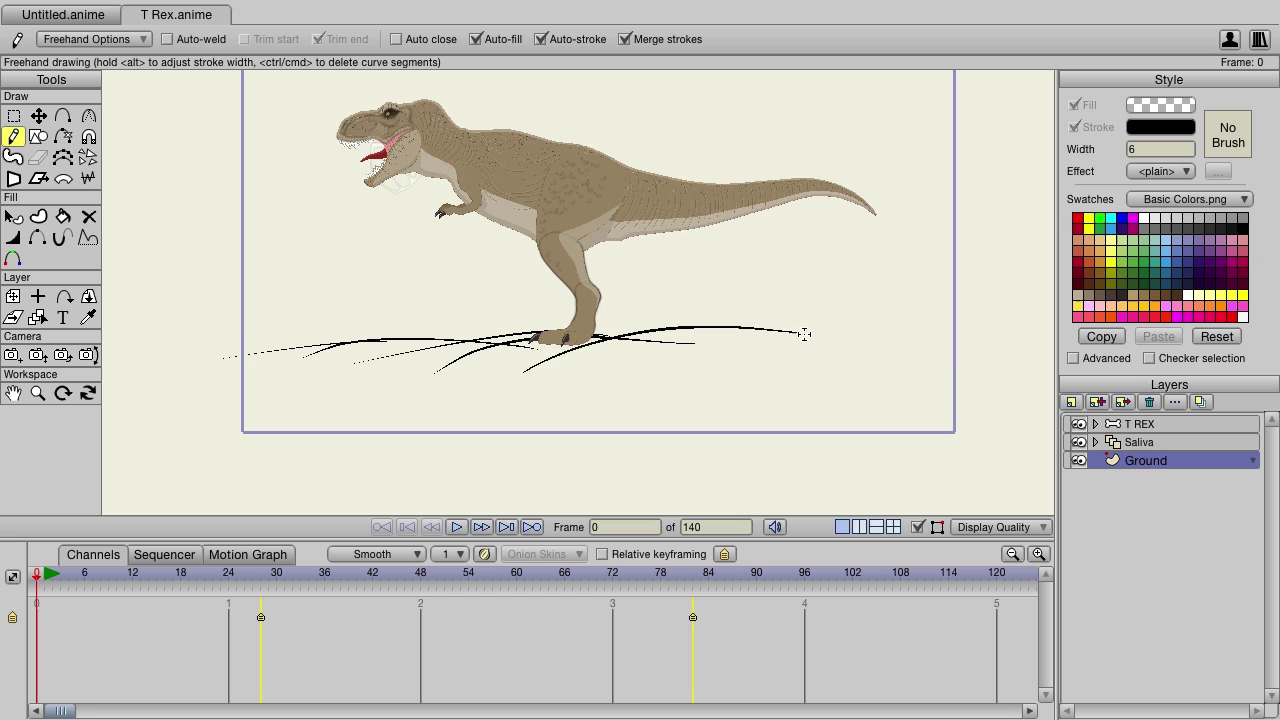
left_click_drag(629, 366, 886, 313)
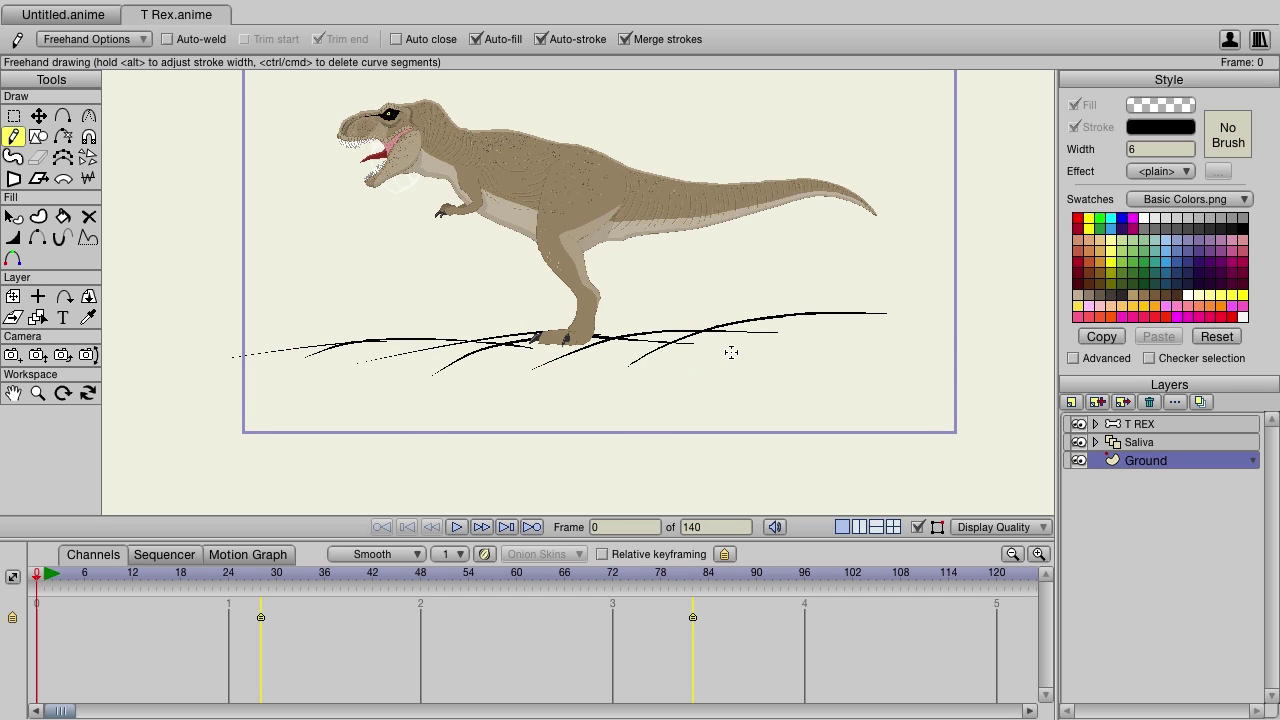
left_click_drag(786, 362, 975, 323)
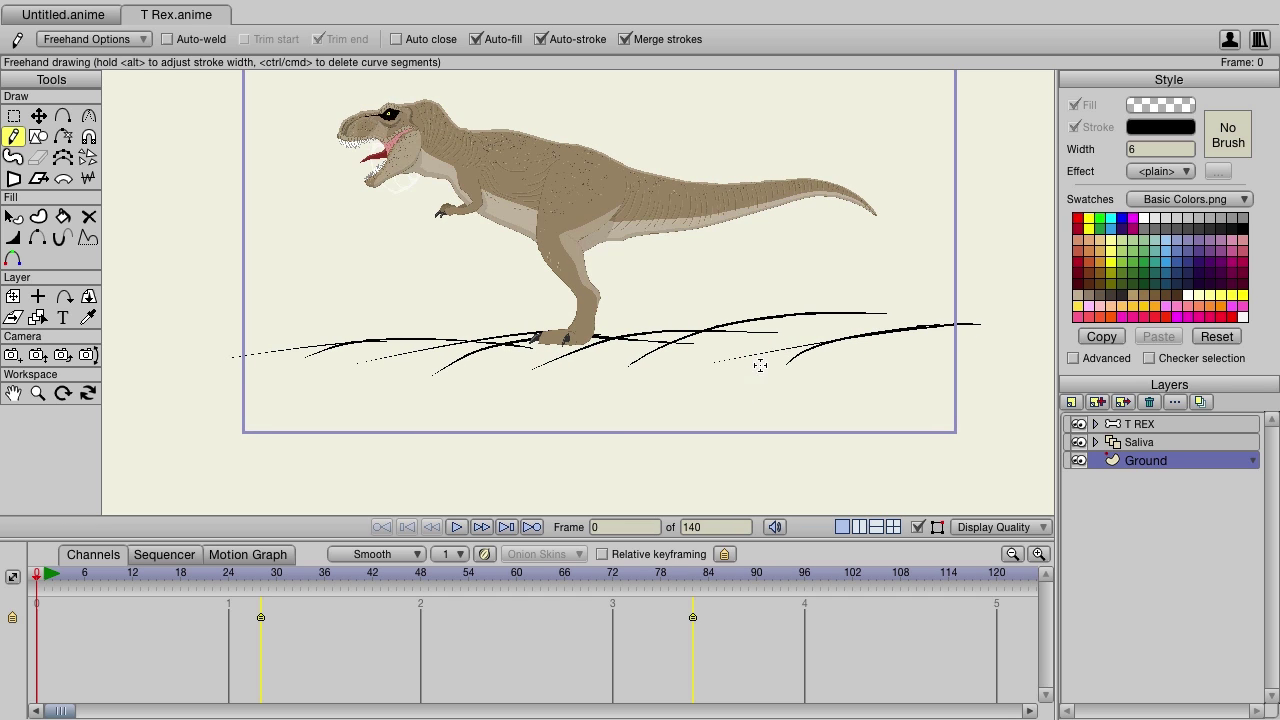
left_click_drag(760, 365, 876, 325)
left_click_drag(714, 360, 886, 315)
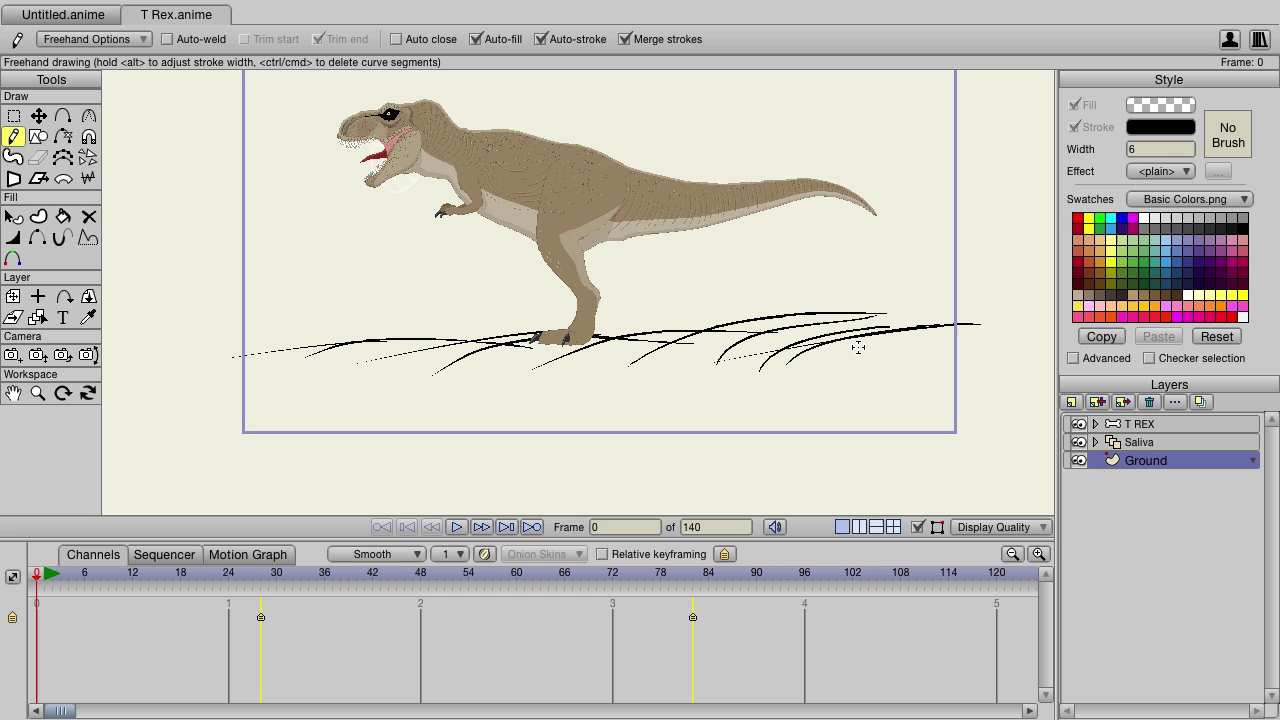
left_click_drag(855, 362, 1030, 312)
left_click_drag(940, 365, 1047, 323)
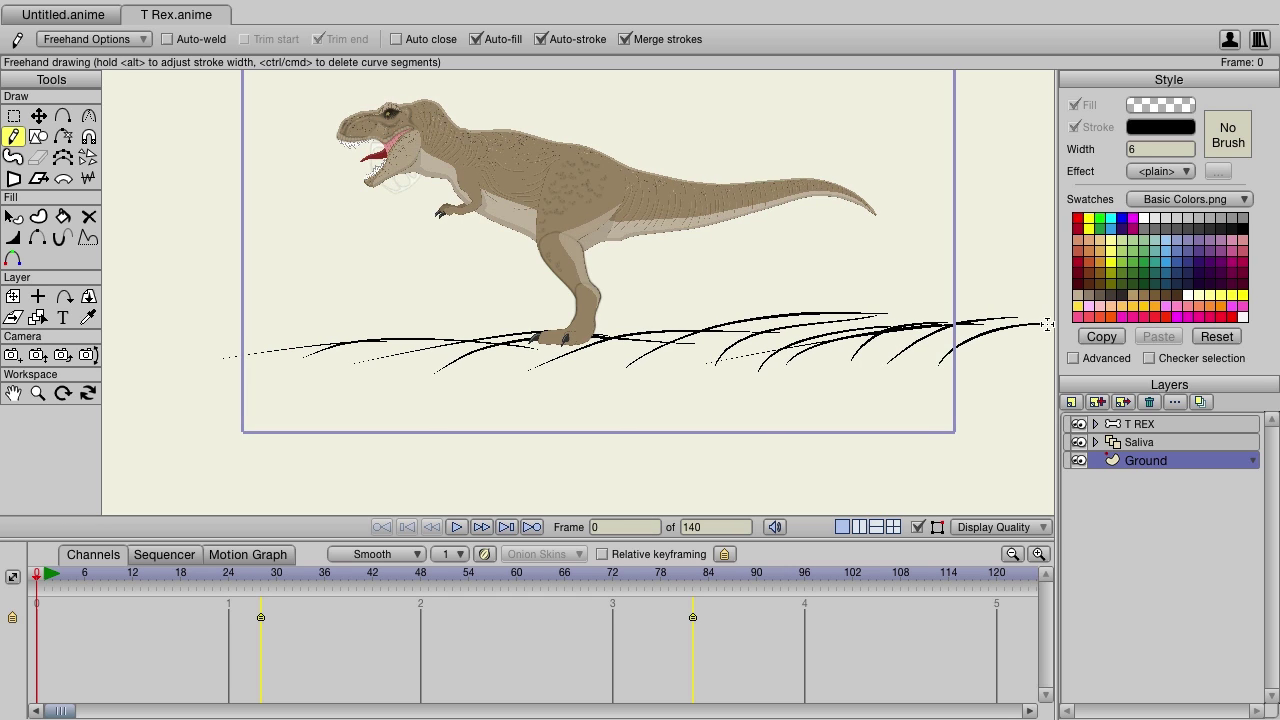
left_click_drag(343, 358, 442, 328)
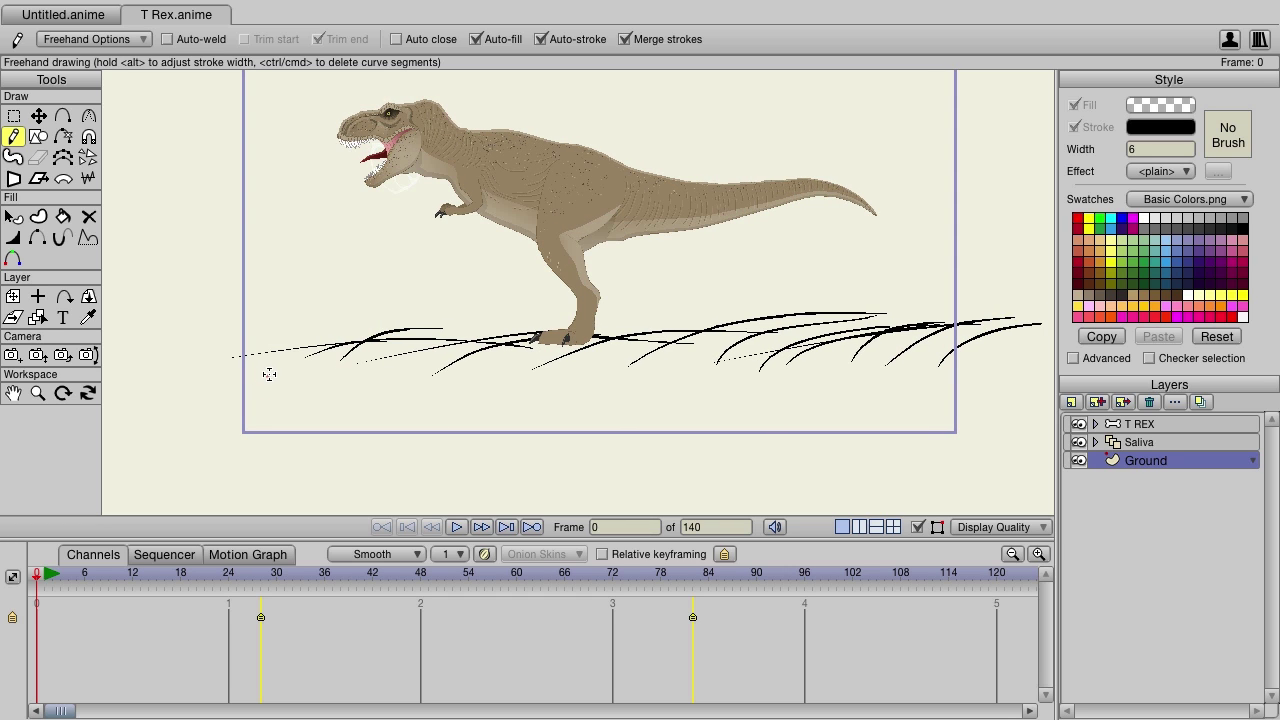
mouse_move(270, 370)
left_mouse_down()
mouse_move(318, 329)
mouse_move(356, 323)
left_mouse_up()
left_click_drag(260, 360, 328, 314)
mouse_move(228, 368)
left_mouse_down()
mouse_move(274, 326)
mouse_move(330, 314)
left_mouse_up()
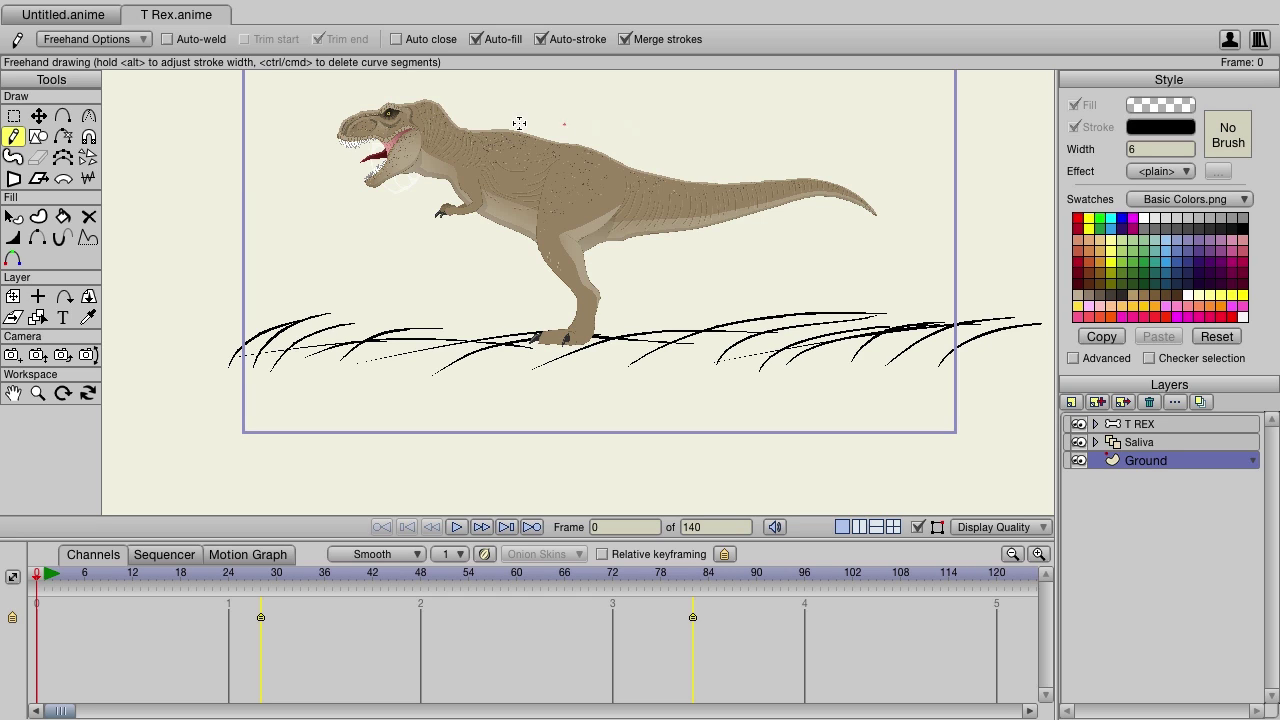
Select the black grass strokes with the Select Shape tool
left_click(14, 218)
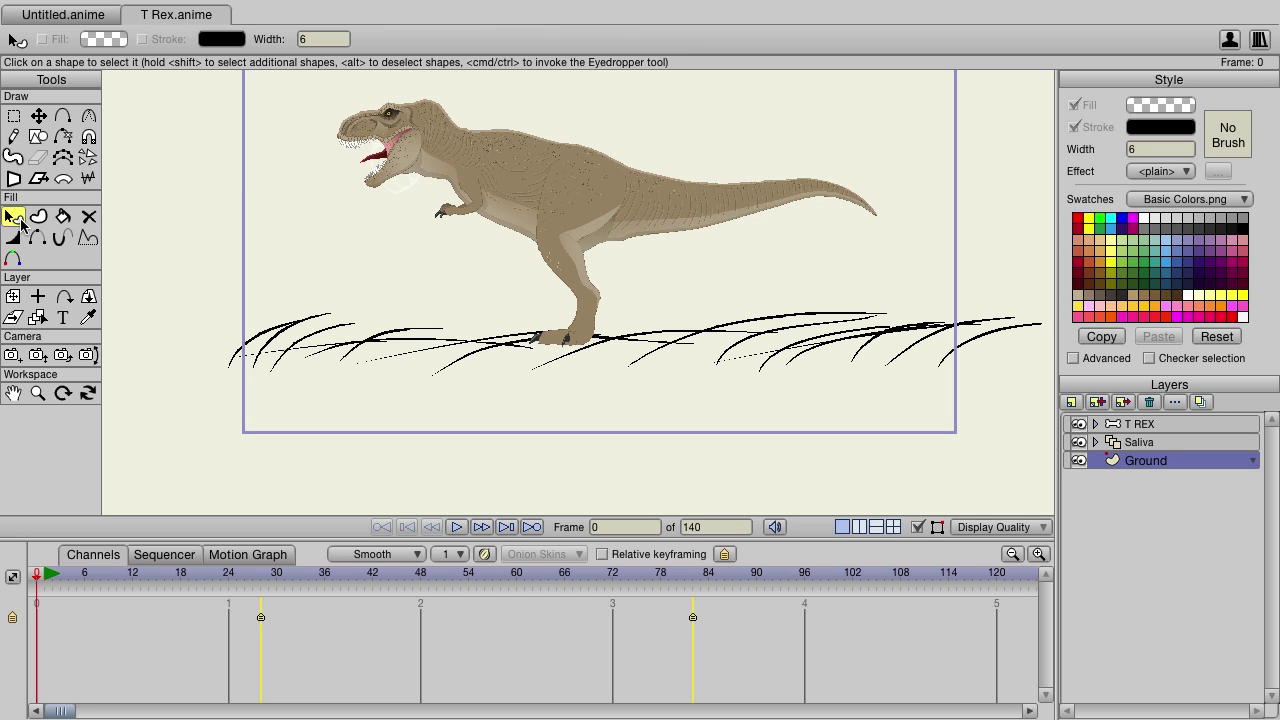
left_click(394, 342)
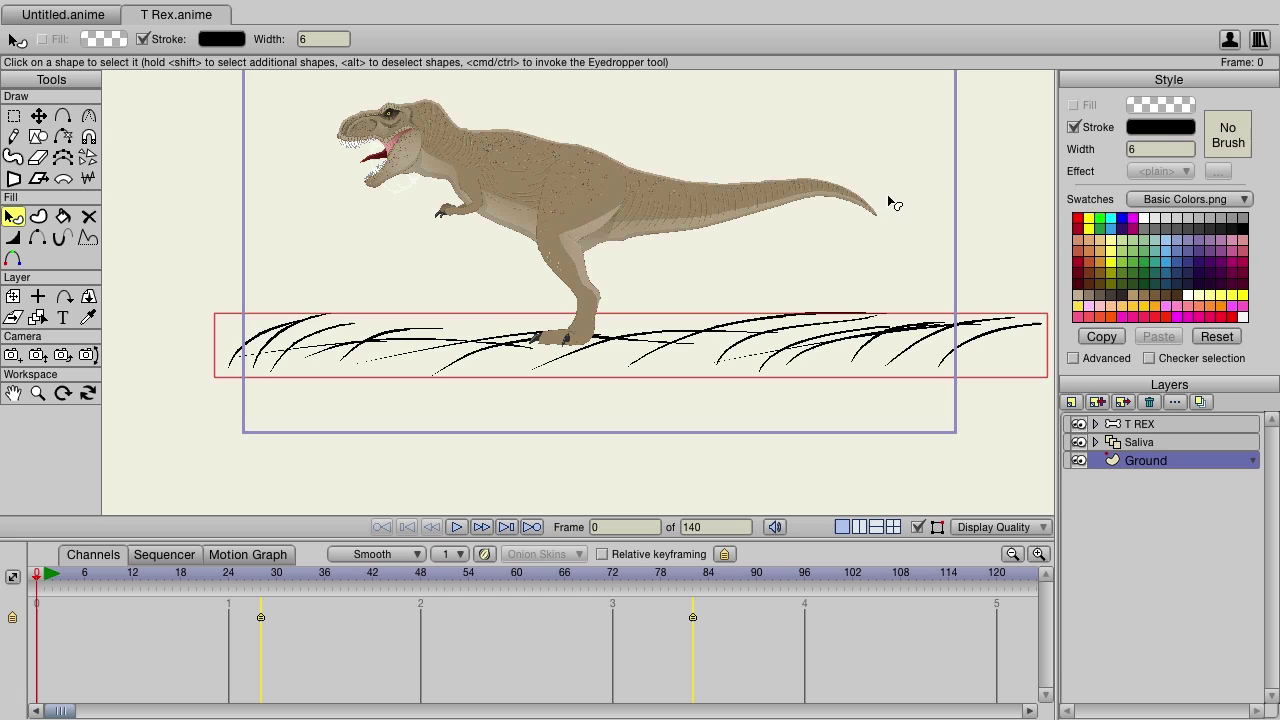
Change the grass stroke colour to dark green (26741E) in the Color Picker
left_click(1163, 126)
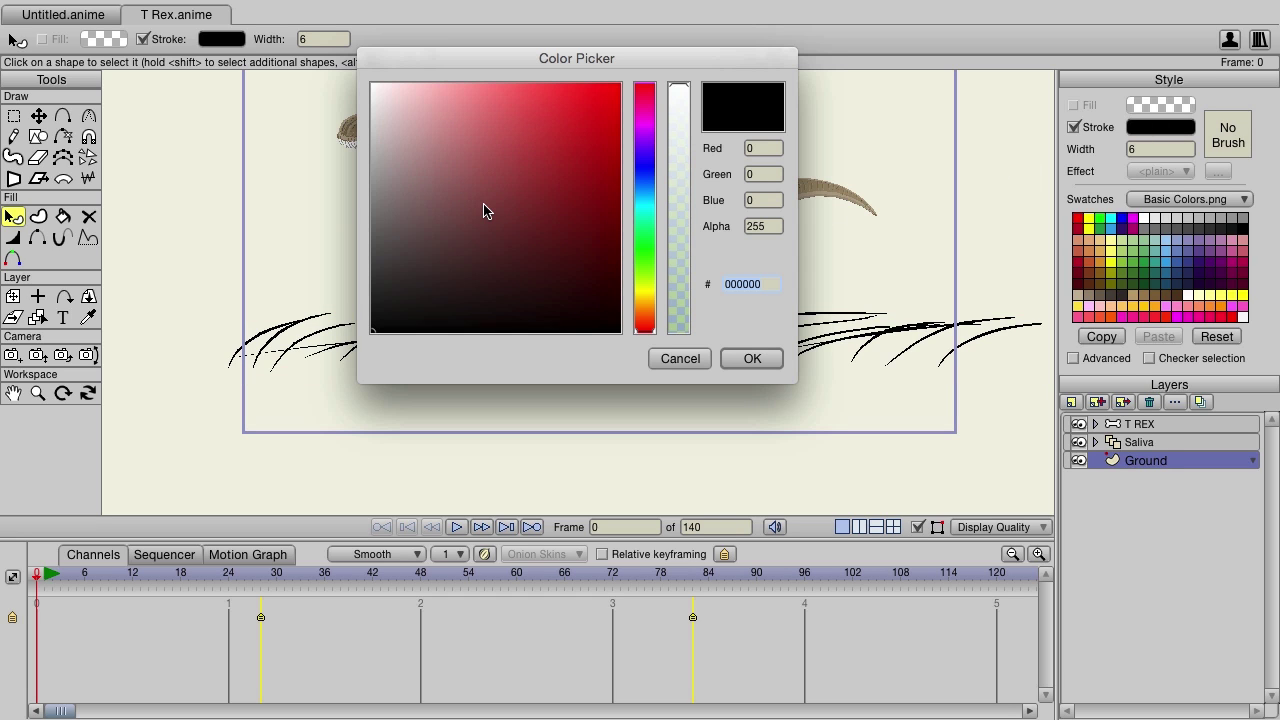
left_click(644, 234)
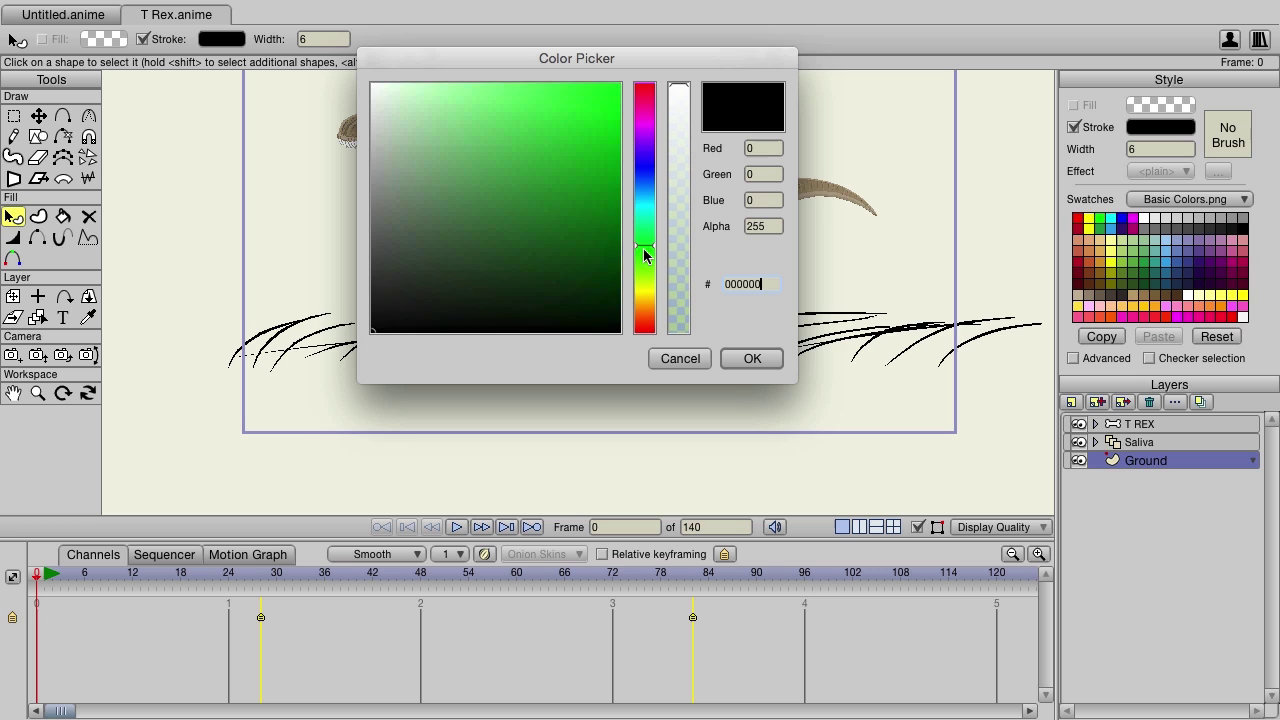
left_click(575, 229)
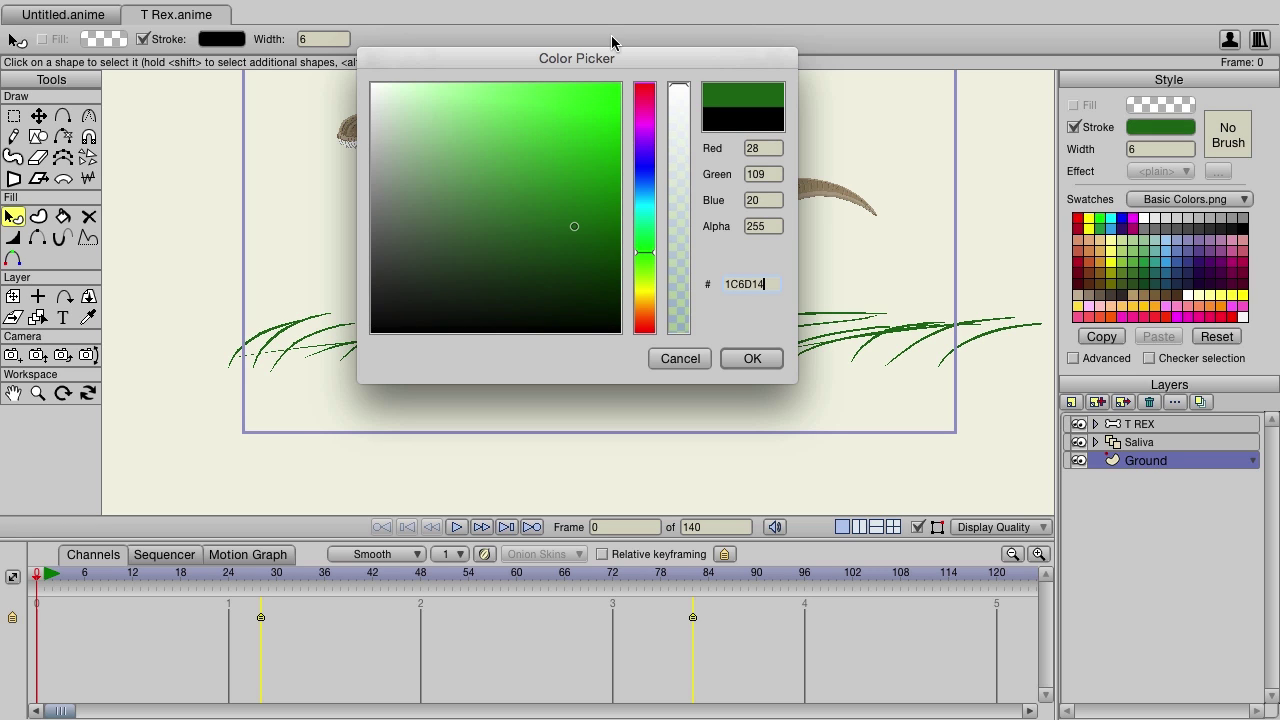
left_click_drag(606, 57, 997, 59)
mouse_move(964, 238)
left_mouse_down()
mouse_move(946, 240)
mouse_move(954, 220)
mouse_move(964, 232)
mouse_move(949, 226)
left_mouse_up()
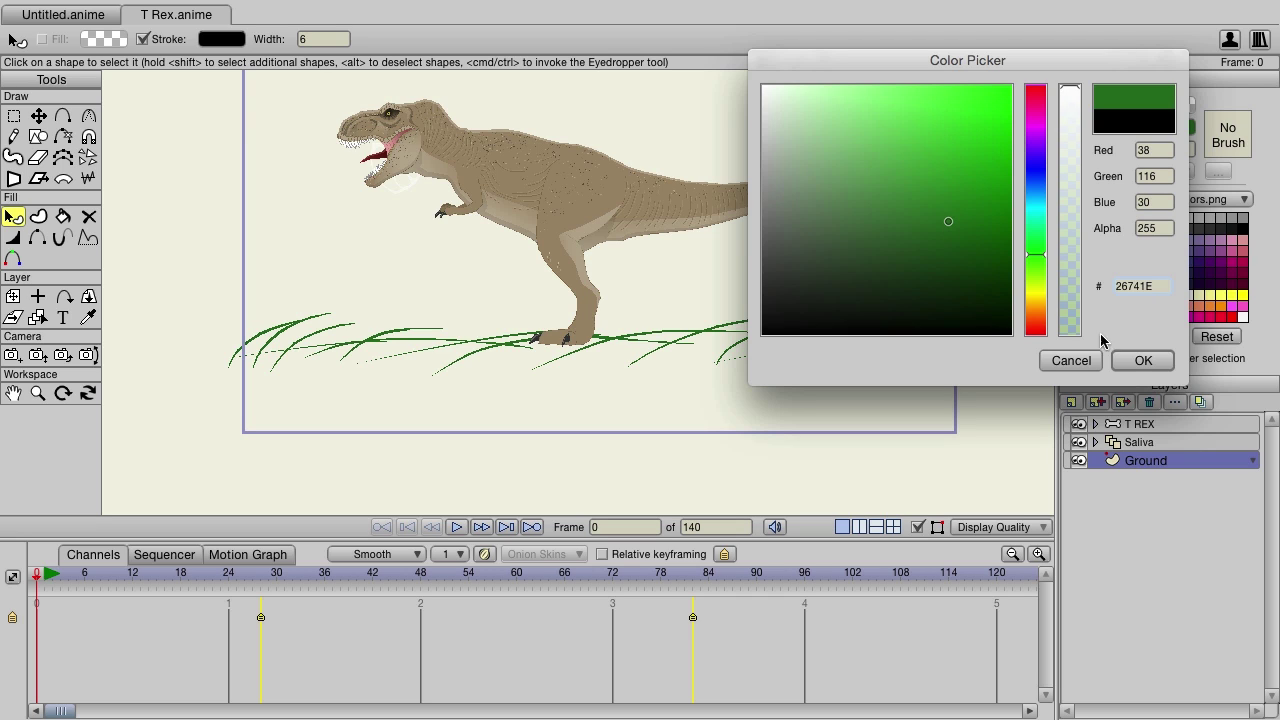
left_click(1131, 360)
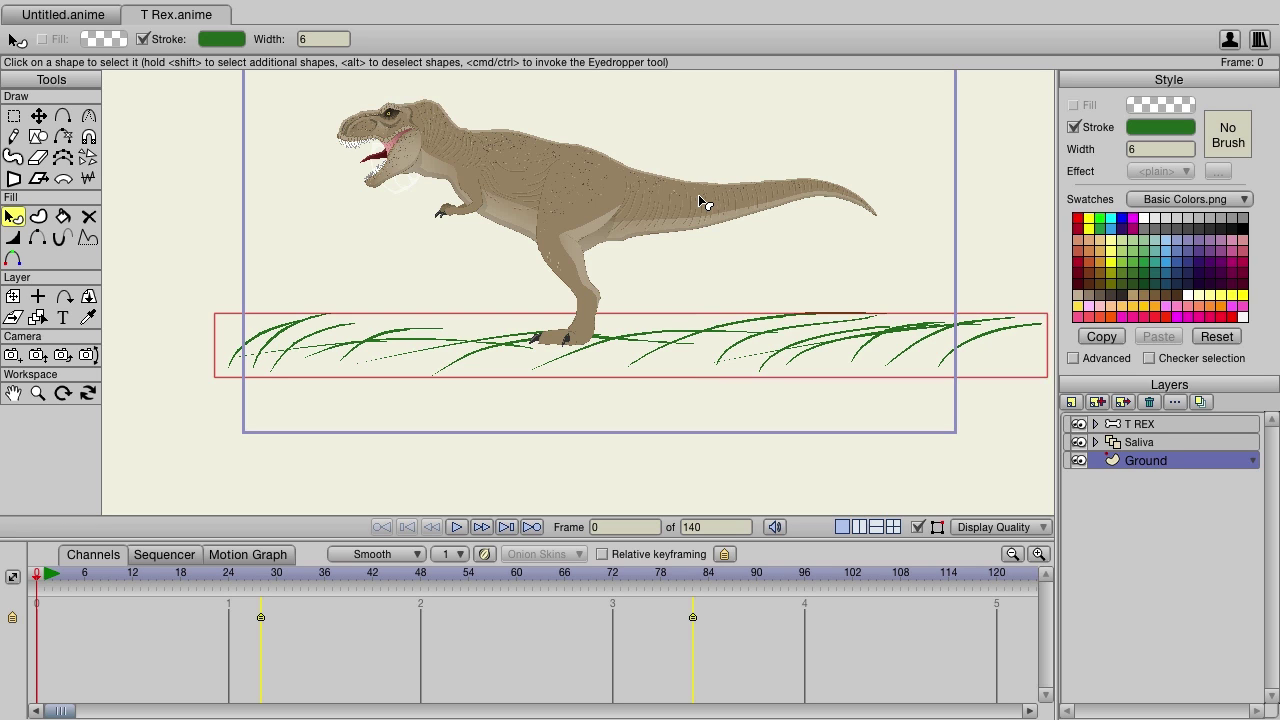
left_click_drag(705, 202, 662, 322)
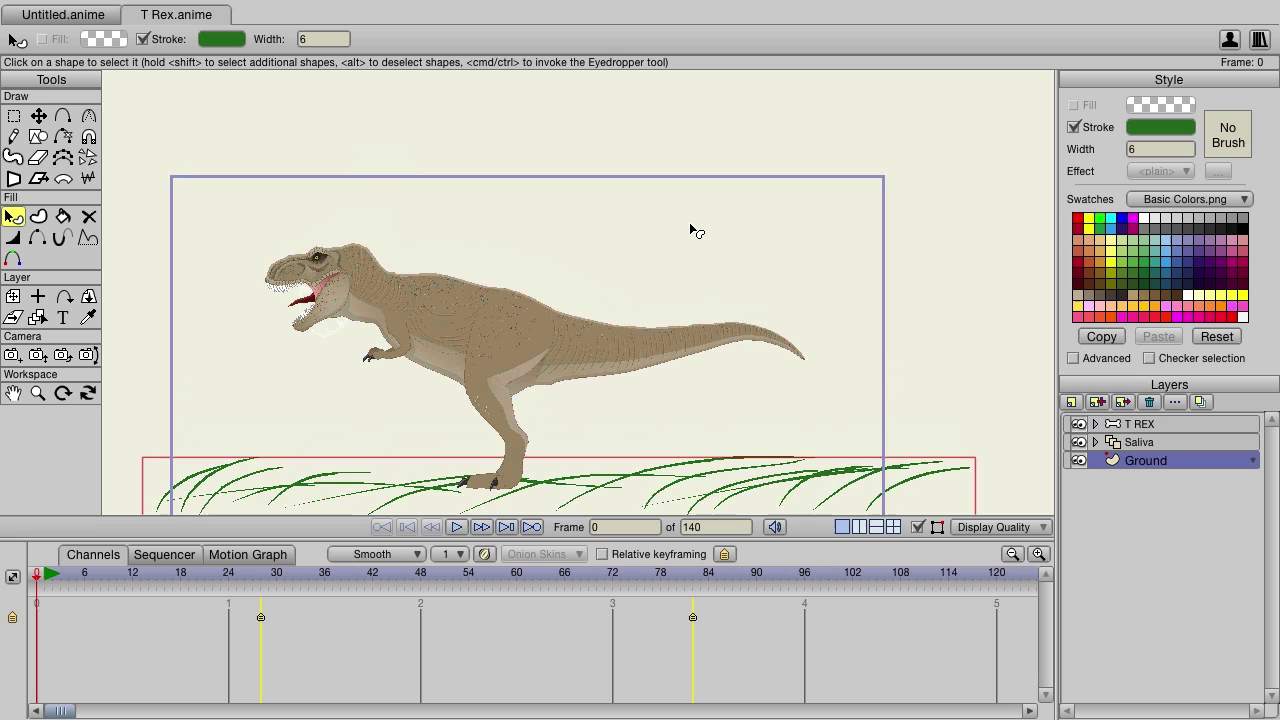
Drop freehand smoothing near minimum and draw a dark green two-loop stroke above the T-Rex
left_click(13, 136)
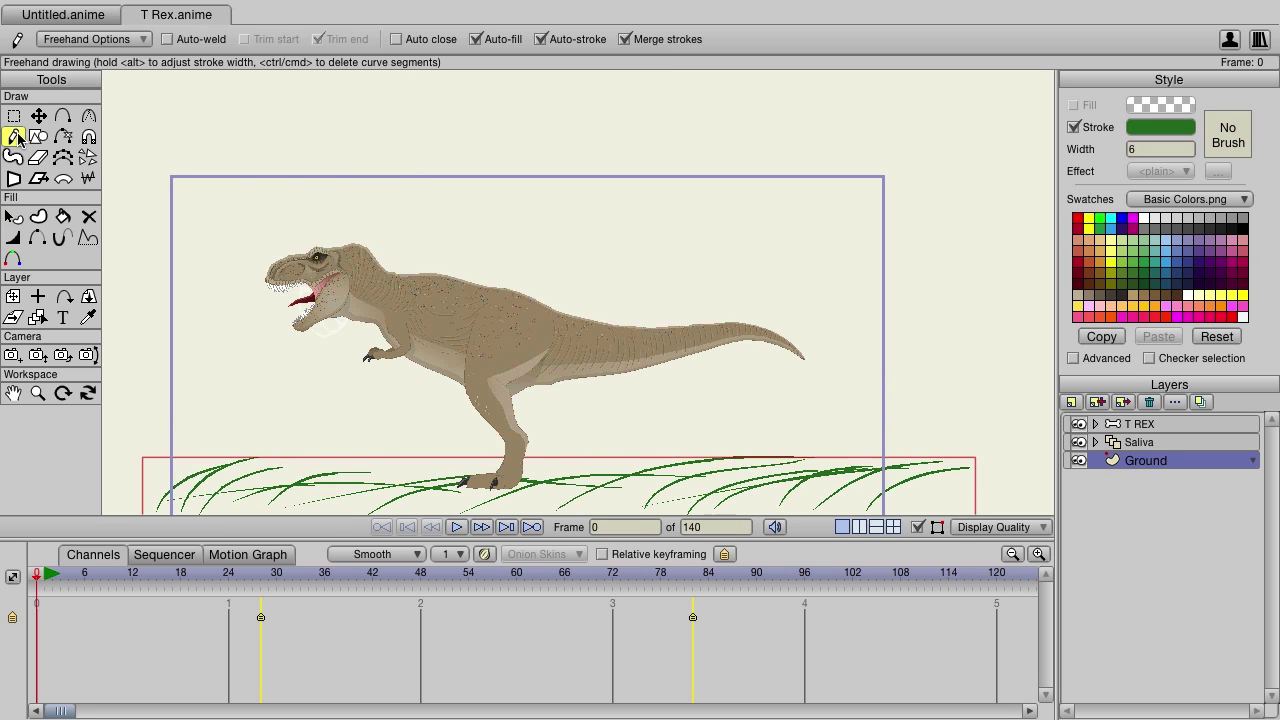
left_click(131, 41)
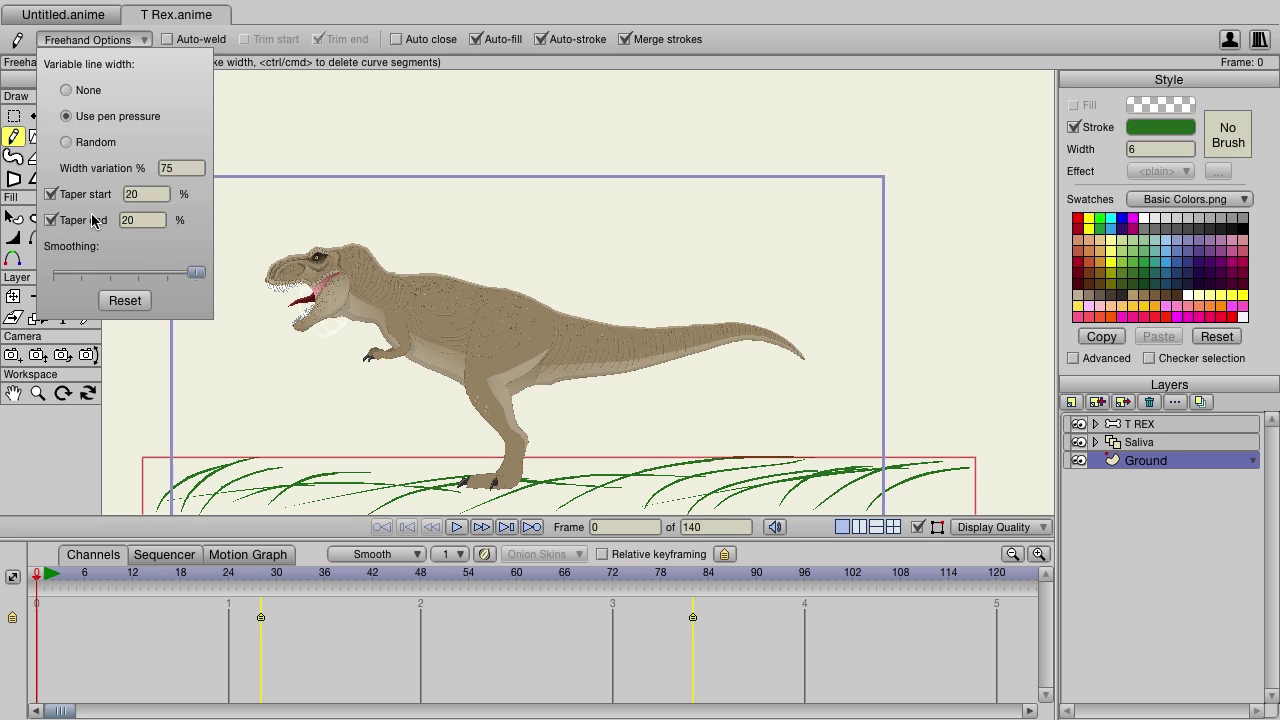
left_click_drag(196, 273, 55, 278)
left_click(771, 44)
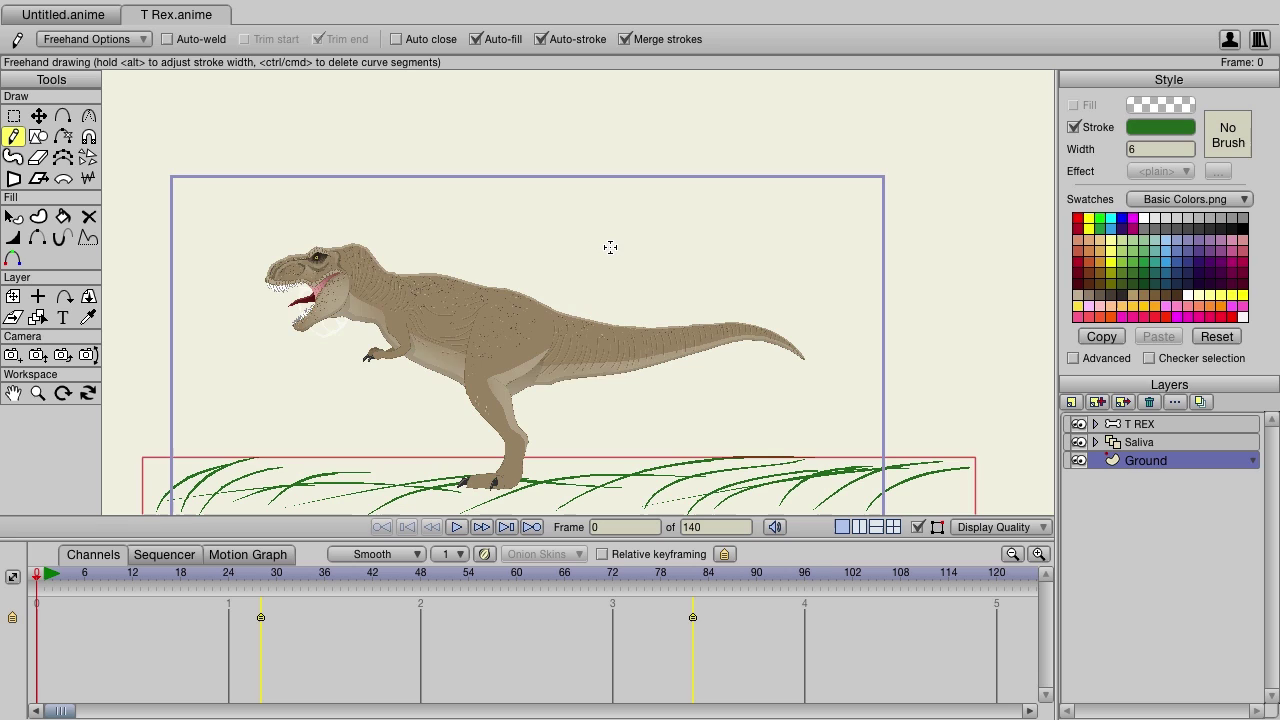
mouse_move(610, 246)
left_mouse_down()
mouse_move(668, 226)
mouse_move(695, 246)
mouse_move(686, 268)
mouse_move(658, 266)
mouse_move(668, 244)
mouse_move(718, 240)
mouse_move(760, 258)
mouse_move(748, 281)
mouse_move(737, 274)
mouse_move(775, 250)
mouse_move(825, 270)
left_mouse_up()
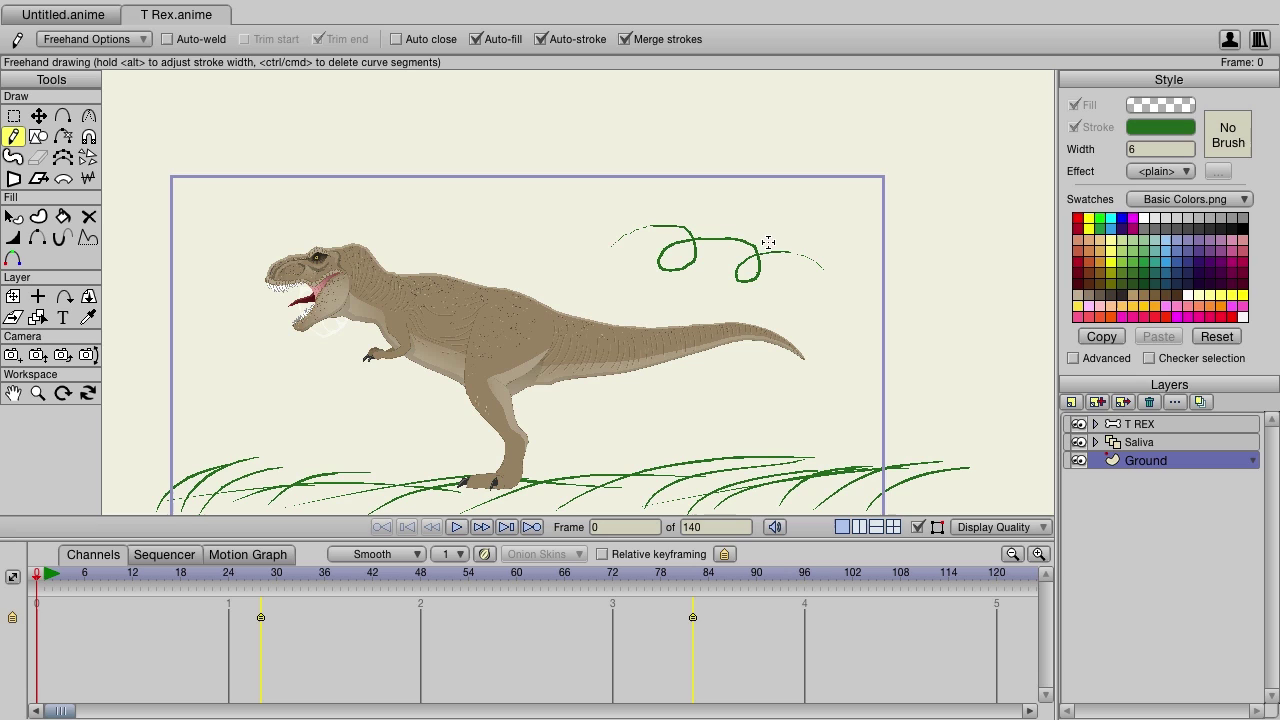
Push freehand smoothing near maximum and draw a second curly green stroke along the T-Rex's back
left_click(98, 42)
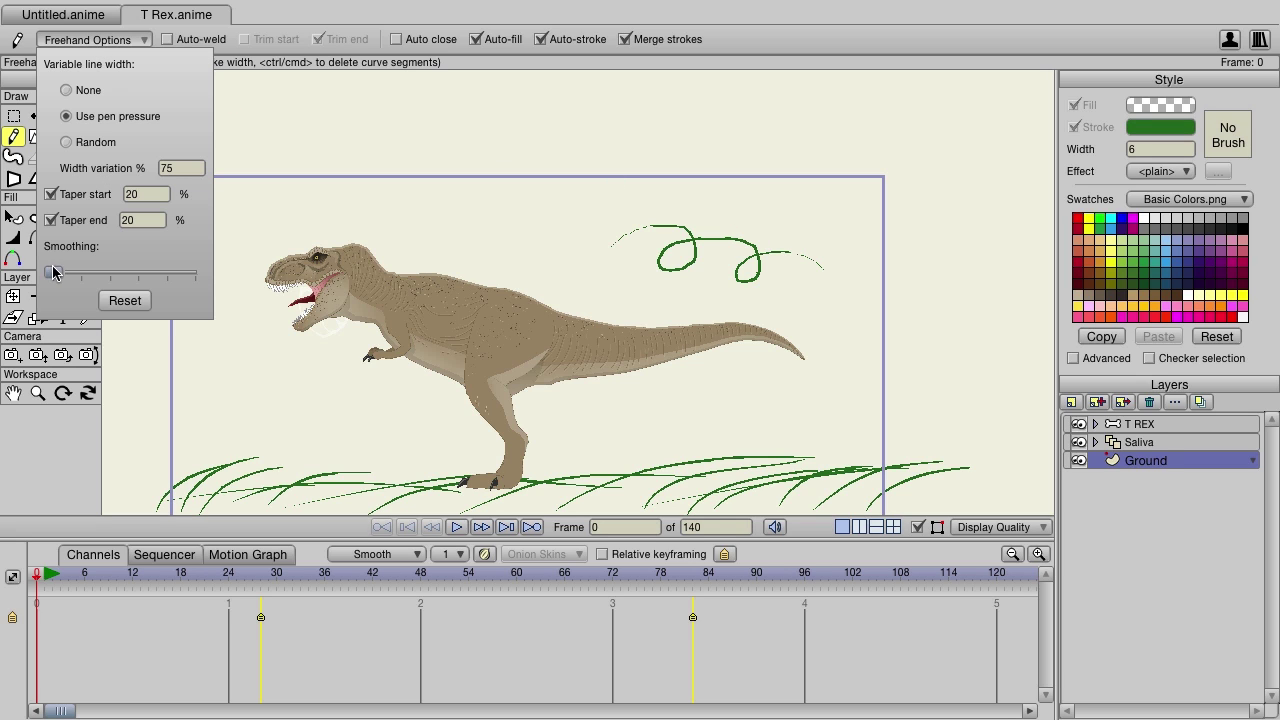
left_click_drag(54, 272, 198, 271)
mouse_move(411, 214)
left_mouse_down()
mouse_move(457, 209)
mouse_move(474, 240)
mouse_move(432, 259)
mouse_move(422, 250)
mouse_move(438, 238)
mouse_move(506, 236)
mouse_move(520, 248)
mouse_move(511, 265)
mouse_move(477, 250)
mouse_move(524, 237)
mouse_move(543, 260)
mouse_move(509, 283)
mouse_move(527, 253)
mouse_move(558, 259)
left_mouse_up()
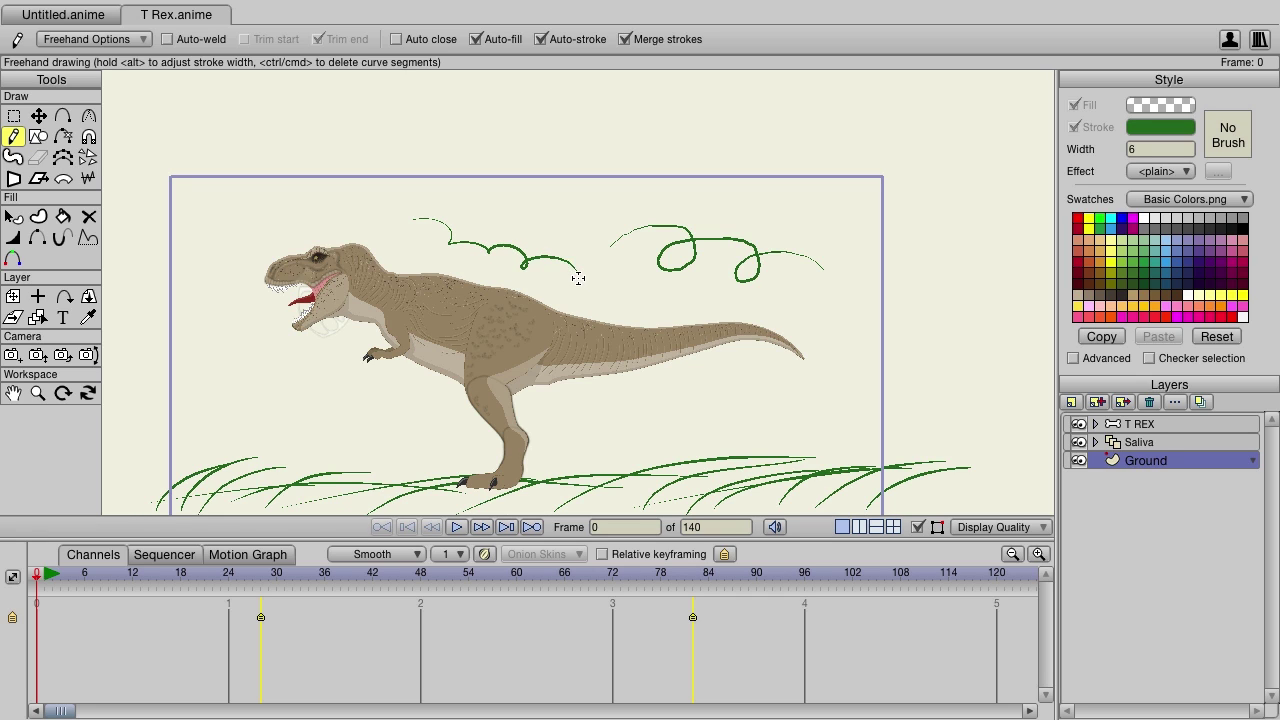
mouse_move(578, 278)
left_mouse_down()
mouse_move(545, 294)
mouse_move(522, 281)
mouse_move(542, 259)
mouse_move(574, 255)
mouse_move(596, 270)
mouse_move(594, 290)
mouse_move(545, 300)
mouse_move(546, 284)
mouse_move(576, 270)
mouse_move(610, 280)
mouse_move(611, 296)
mouse_move(592, 299)
mouse_move(577, 286)
mouse_move(605, 268)
mouse_move(636, 284)
mouse_move(606, 304)
mouse_move(618, 285)
mouse_move(663, 287)
mouse_move(634, 309)
mouse_move(629, 287)
mouse_move(682, 295)
left_mouse_up()
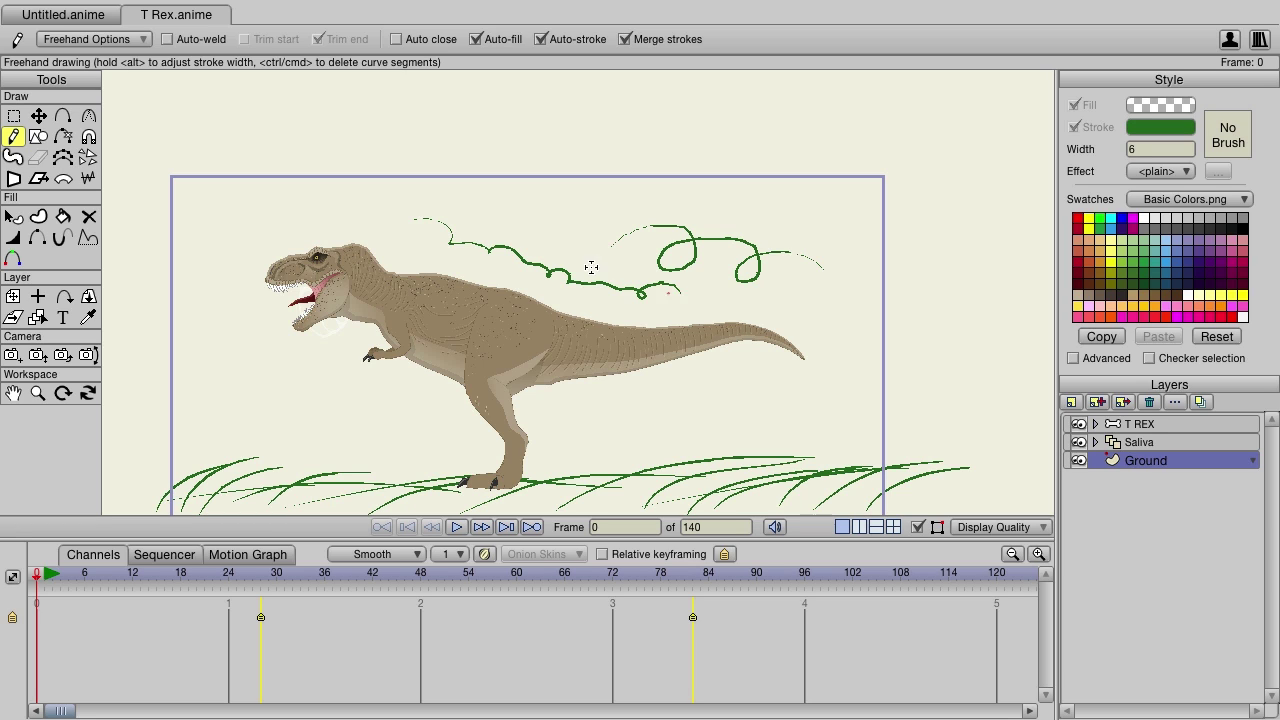
With the blob brush at almost no smoothing, paint an irregular white blob right of the stage
left_click(12, 158)
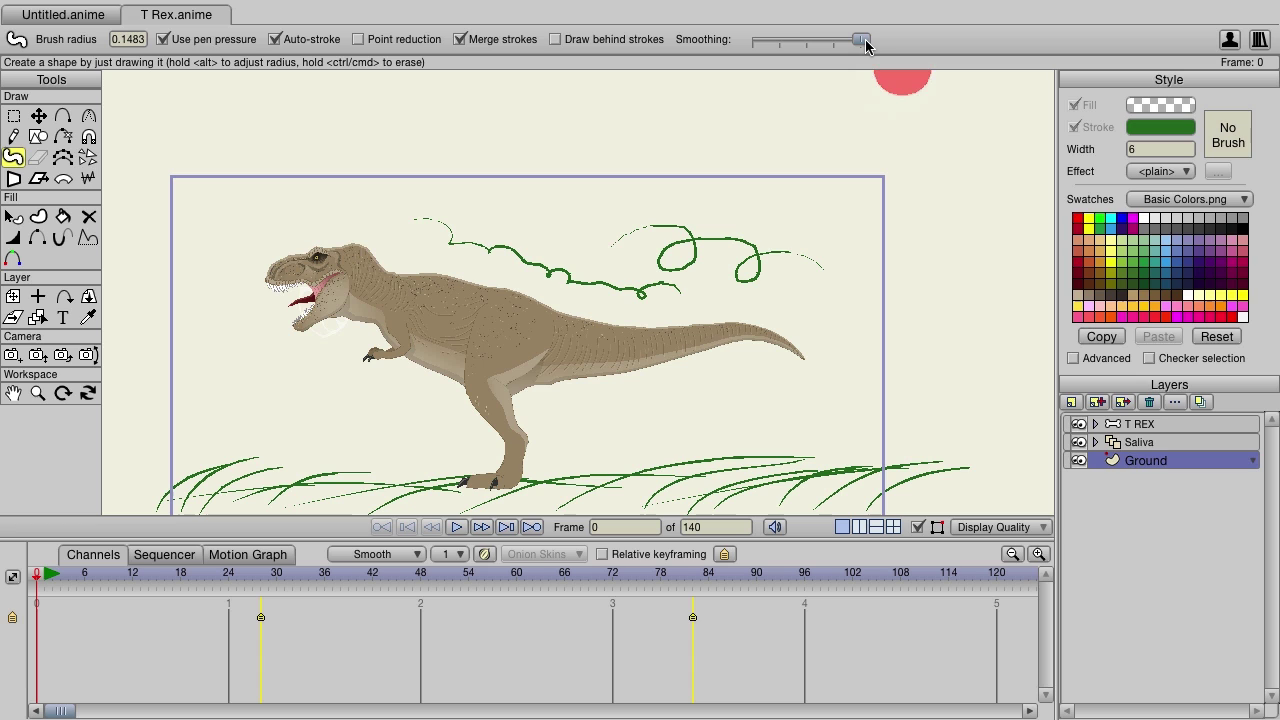
left_click_drag(866, 45, 758, 45)
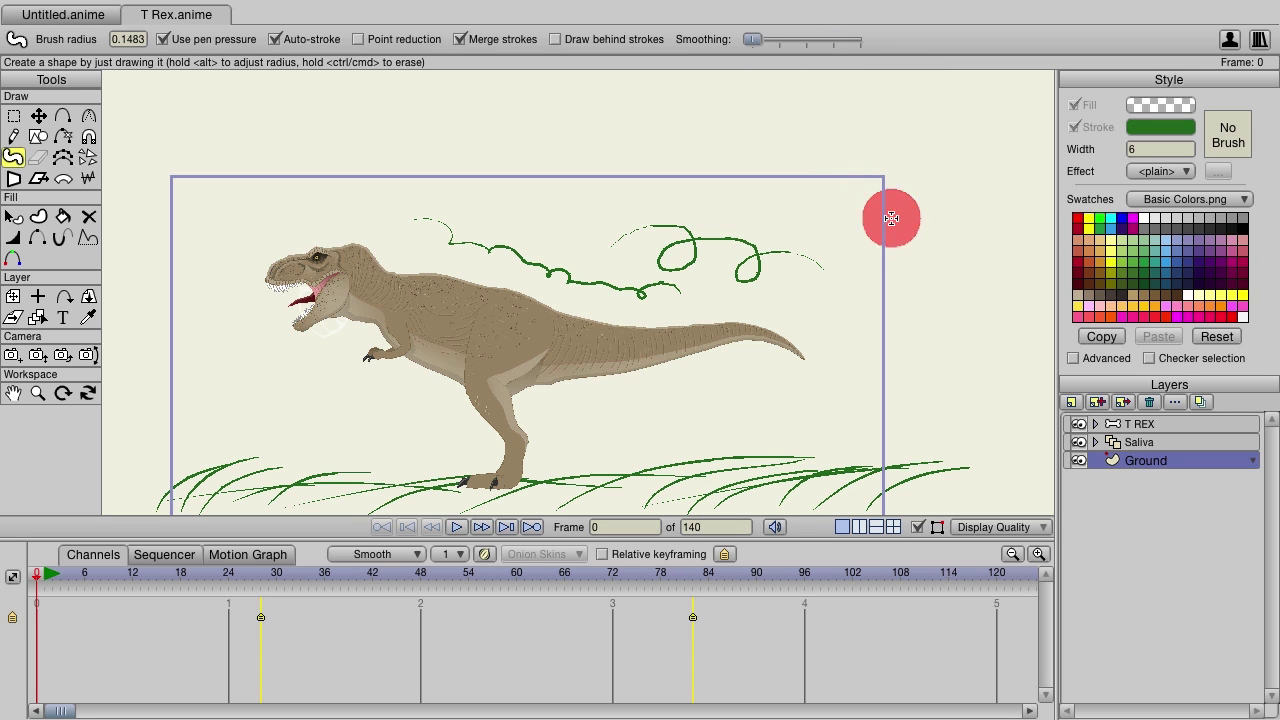
mouse_move(915, 215)
left_mouse_down()
mouse_move(900, 257)
mouse_move(932, 290)
mouse_move(960, 247)
mouse_move(942, 224)
mouse_move(919, 276)
mouse_move(931, 311)
mouse_move(997, 271)
mouse_move(971, 318)
mouse_move(923, 299)
mouse_move(863, 354)
left_mouse_up()
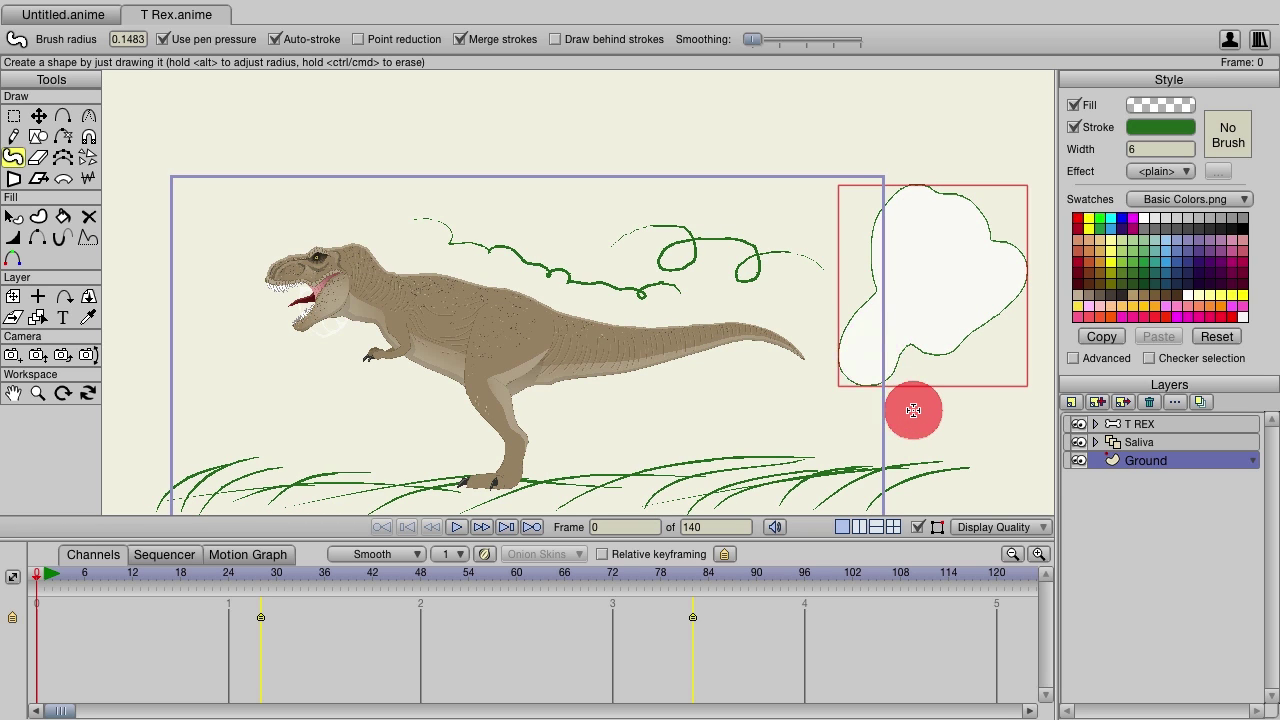
Set smoothing to maximum and paint a second, rounder white blob further right
left_click_drag(753, 40, 875, 43)
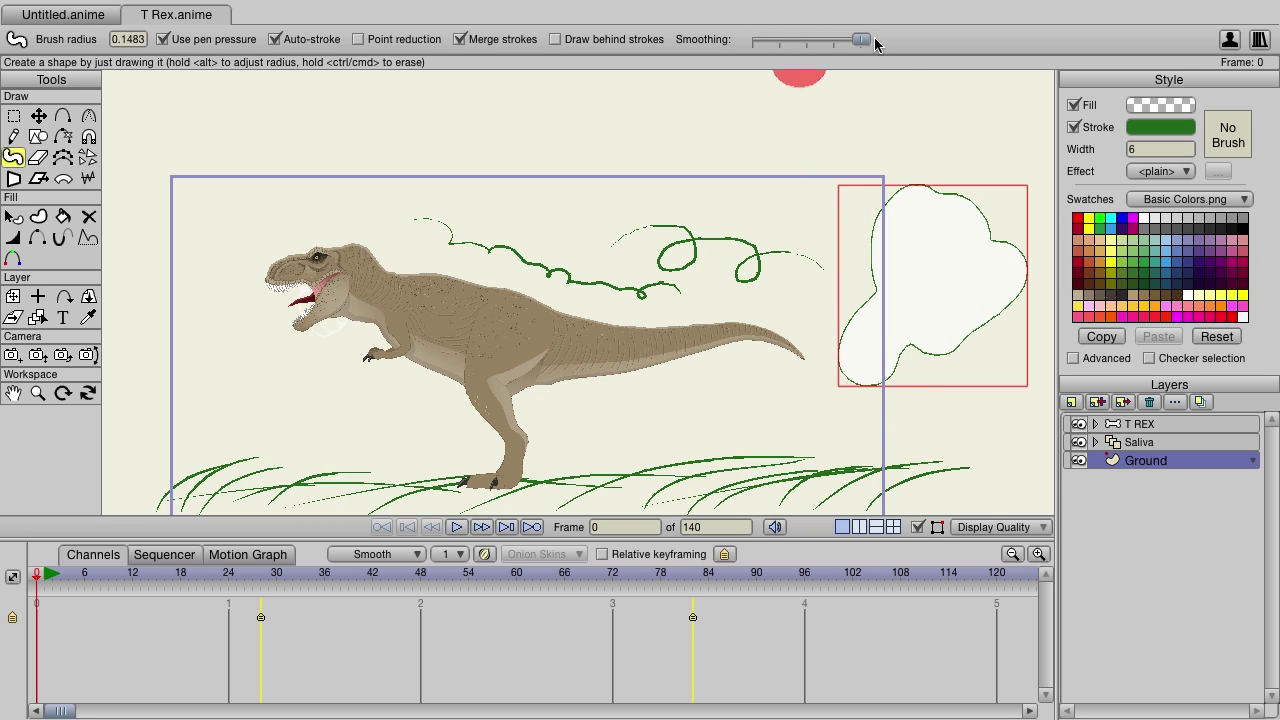
left_click_drag(909, 123, 652, 123)
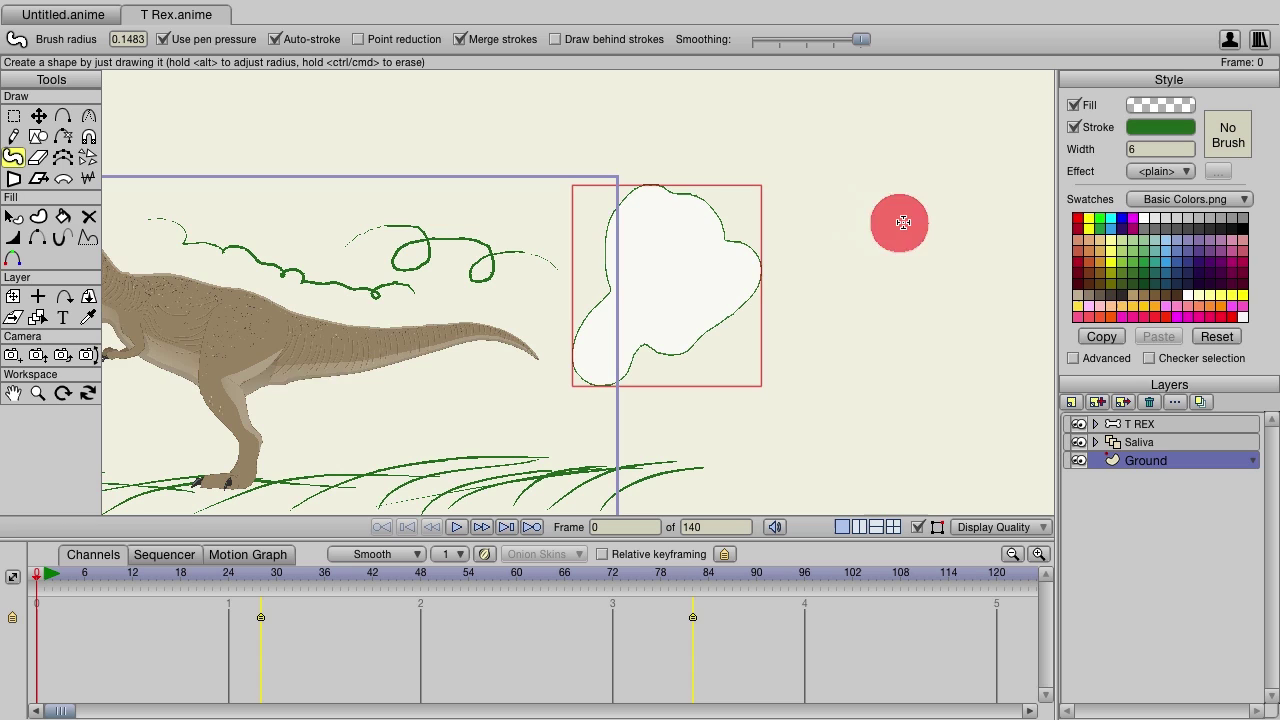
mouse_move(903, 222)
left_mouse_down()
mouse_move(888, 280)
mouse_move(945, 276)
mouse_move(949, 230)
mouse_move(897, 248)
mouse_move(895, 331)
mouse_move(926, 345)
mouse_move(970, 320)
mouse_move(965, 278)
mouse_move(928, 256)
mouse_move(899, 284)
mouse_move(905, 310)
mouse_move(952, 302)
mouse_move(952, 245)
mouse_move(918, 230)
mouse_move(863, 247)
mouse_move(836, 284)
mouse_move(869, 347)
mouse_move(940, 325)
mouse_move(935, 245)
mouse_move(876, 225)
mouse_move(818, 267)
mouse_move(832, 359)
mouse_move(948, 383)
mouse_move(996, 332)
mouse_move(981, 253)
mouse_move(901, 198)
left_mouse_up()
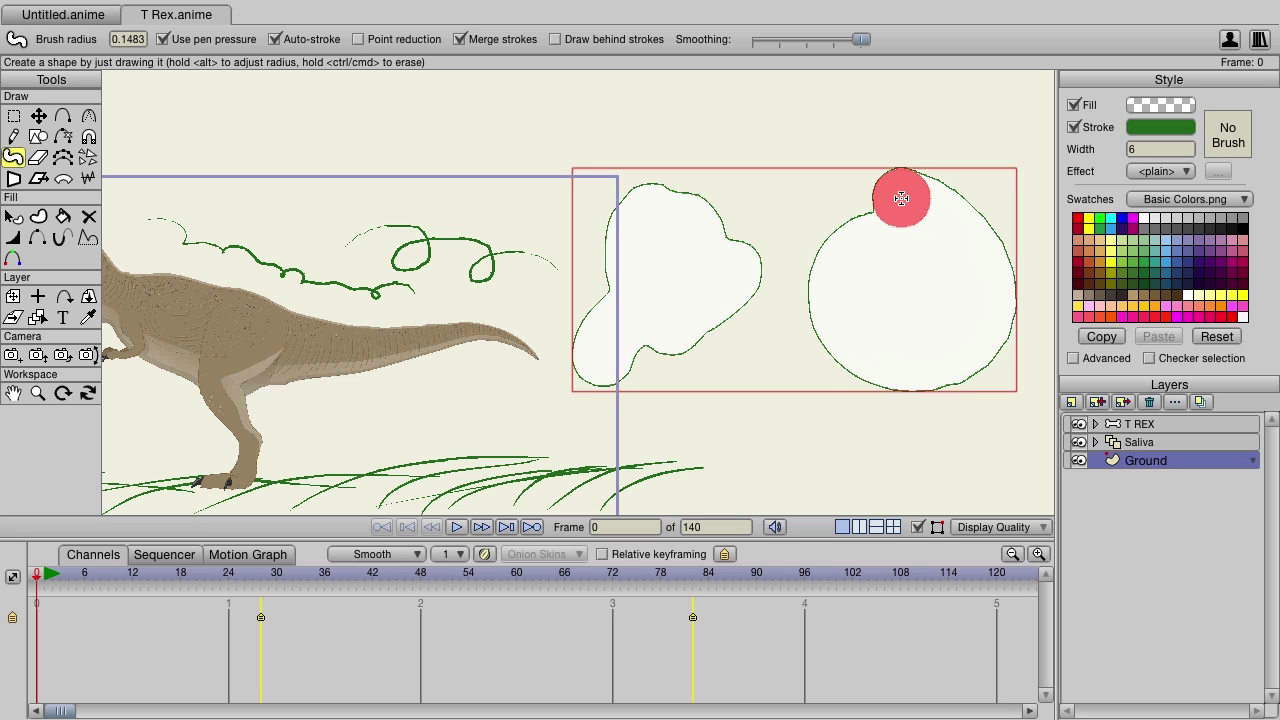
Carve a rounded notch into the left blob's upper right and fill out its lower-left bulge
left_click(711, 229)
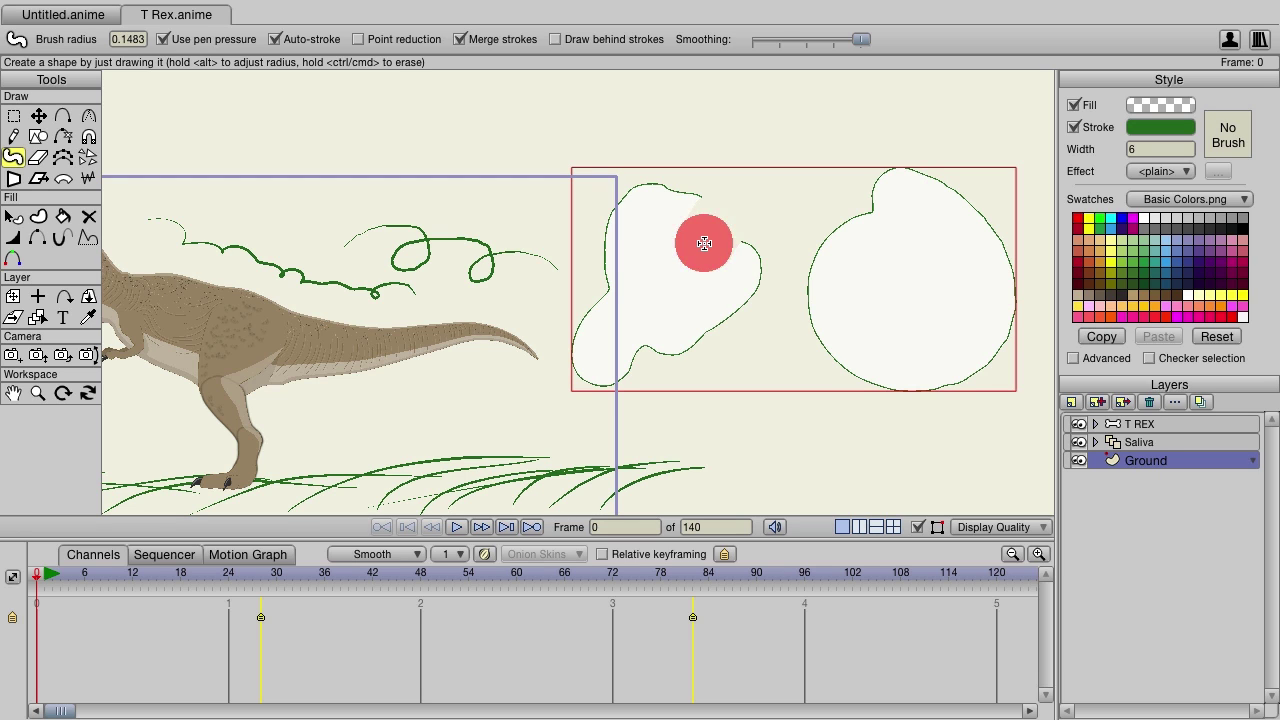
mouse_move(705, 243)
left_mouse_down()
mouse_move(690, 265)
mouse_move(669, 209)
mouse_move(673, 229)
left_mouse_up()
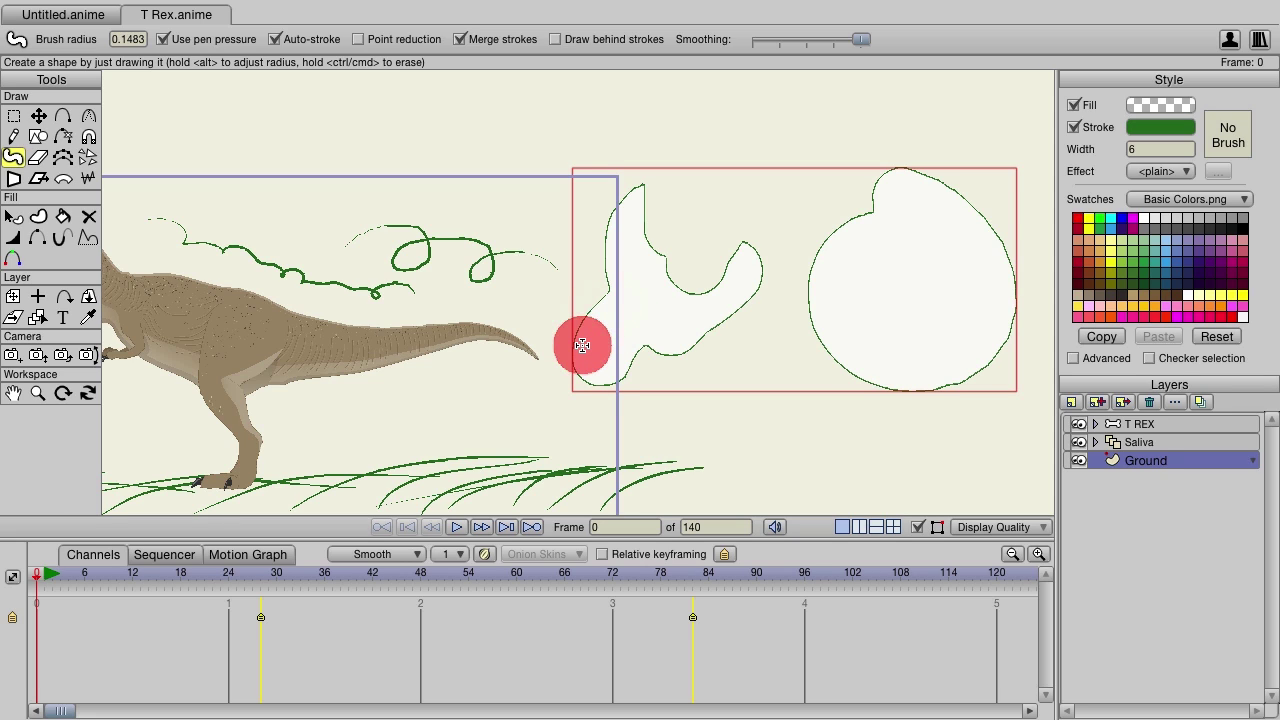
left_click_drag(582, 345, 590, 340)
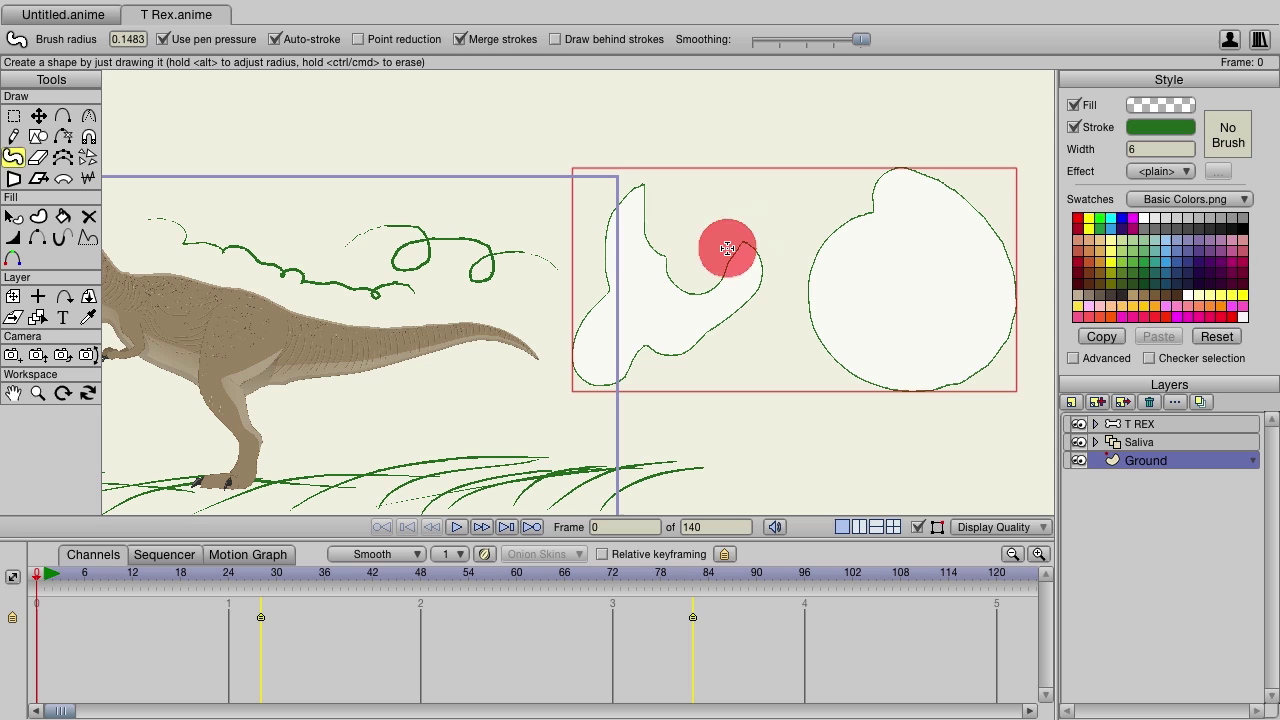
Enable Checker selection, inspect the blobs' points, then turn on Point reduction for freehand drawing
left_click(1190, 364)
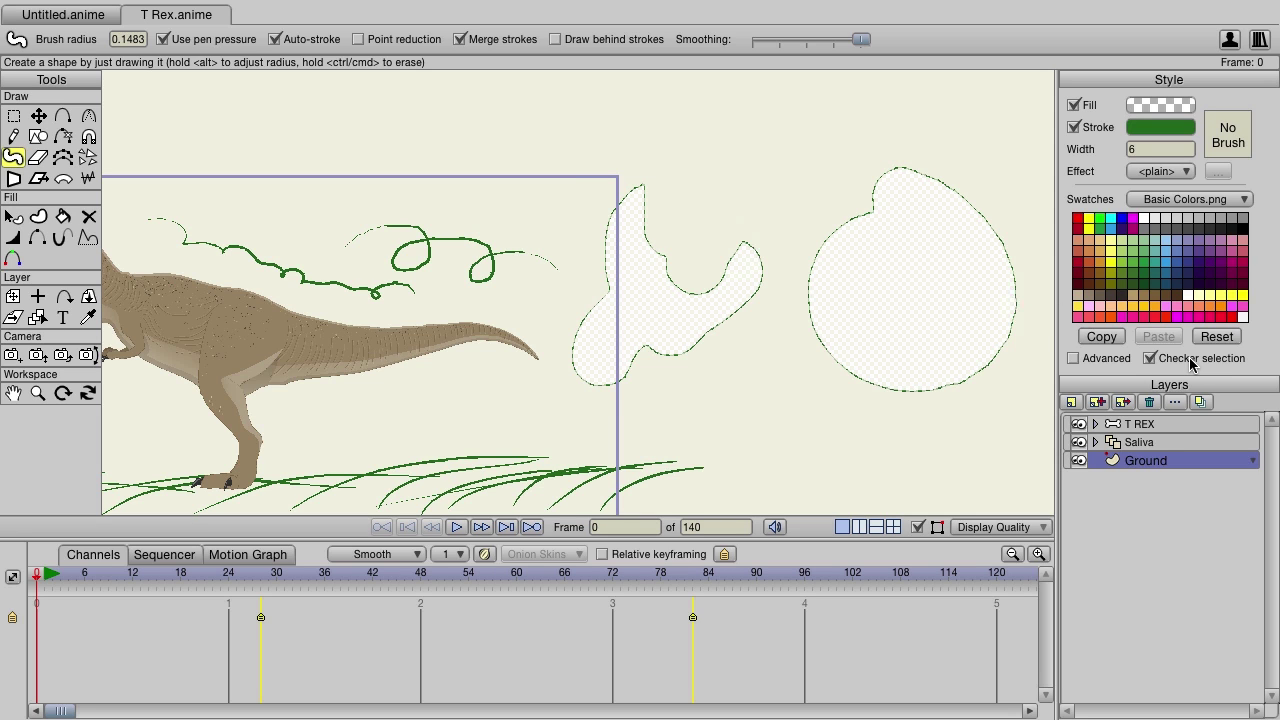
left_click(38, 116)
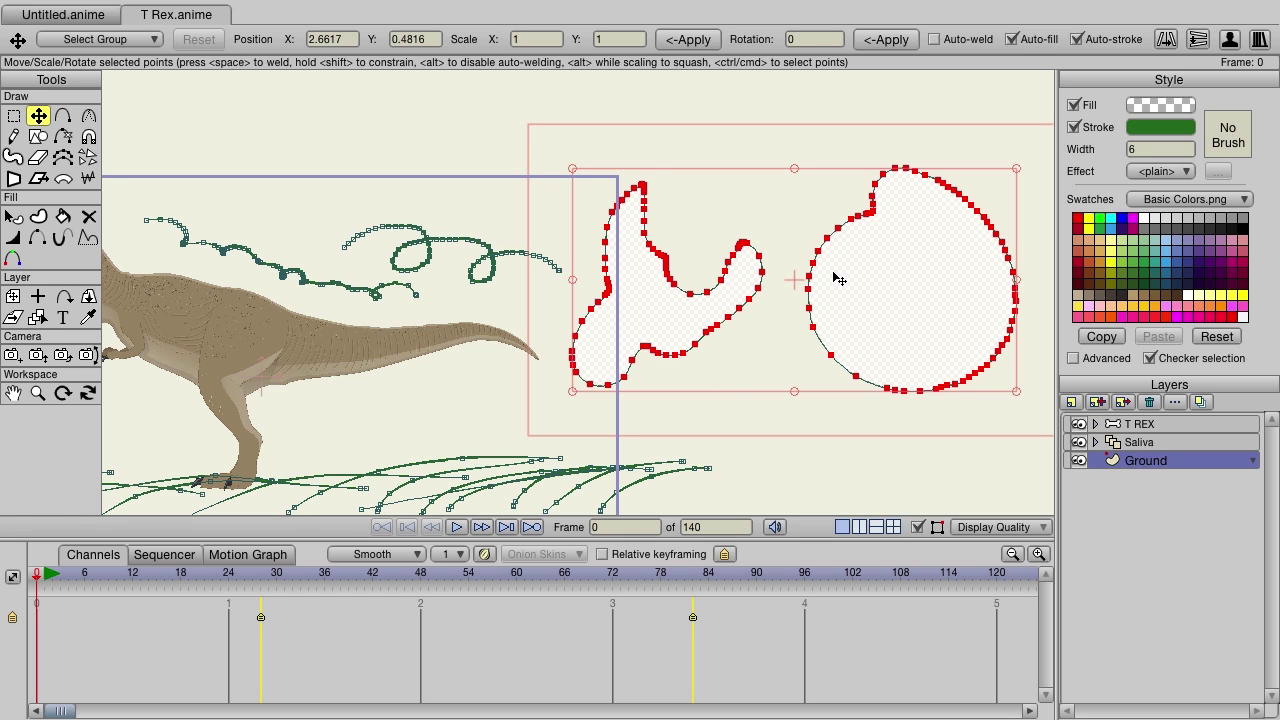
scroll(837, 277, "right", 8)
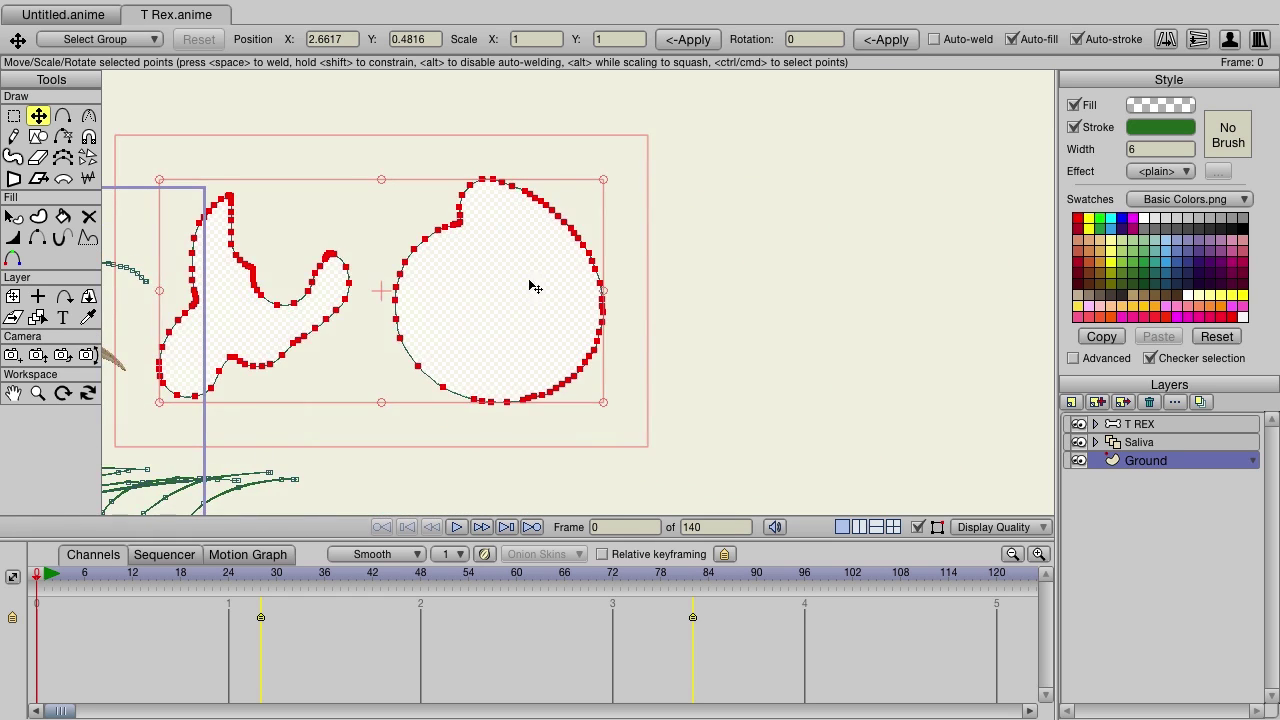
left_click(675, 262)
left_click(20, 157)
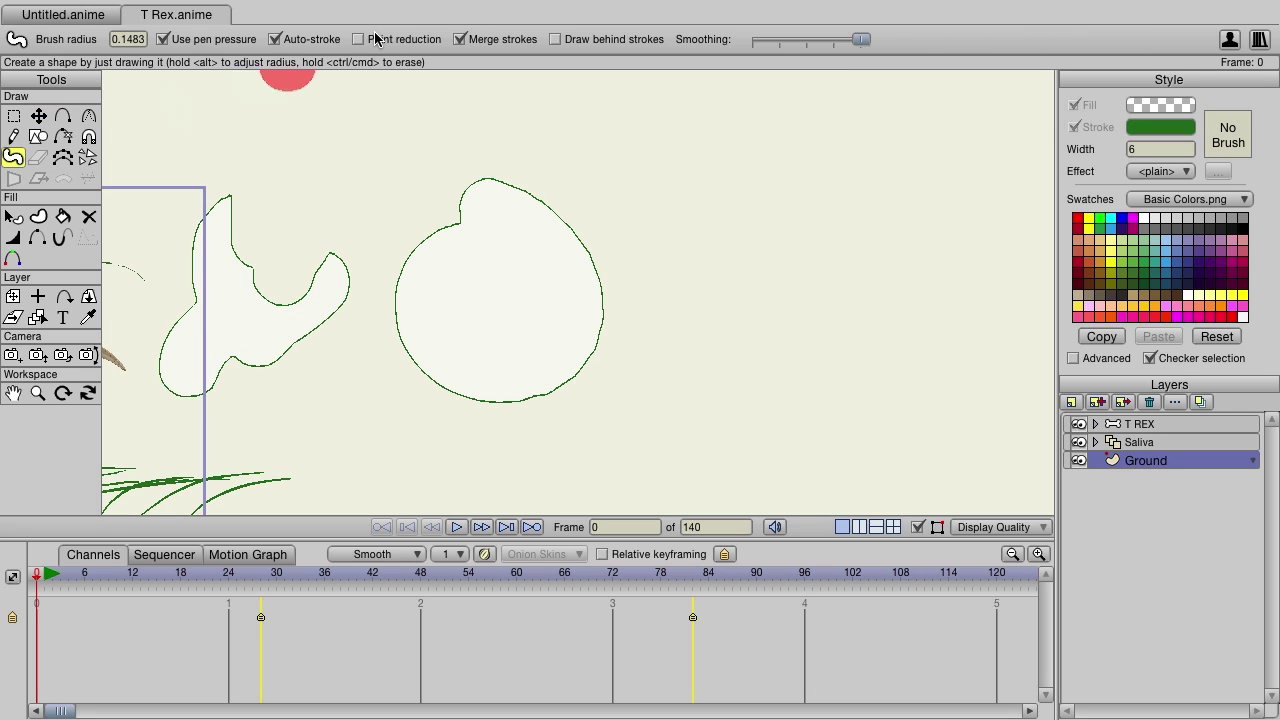
left_click(405, 41)
Paint a third blob right of the others and inspect its reduced point count
mouse_move(737, 200)
left_mouse_down()
mouse_move(712, 255)
mouse_move(710, 315)
mouse_move(757, 362)
mouse_move(832, 350)
mouse_move(851, 262)
mouse_move(802, 219)
mouse_move(735, 223)
mouse_move(728, 280)
mouse_move(801, 308)
mouse_move(793, 278)
left_mouse_up()
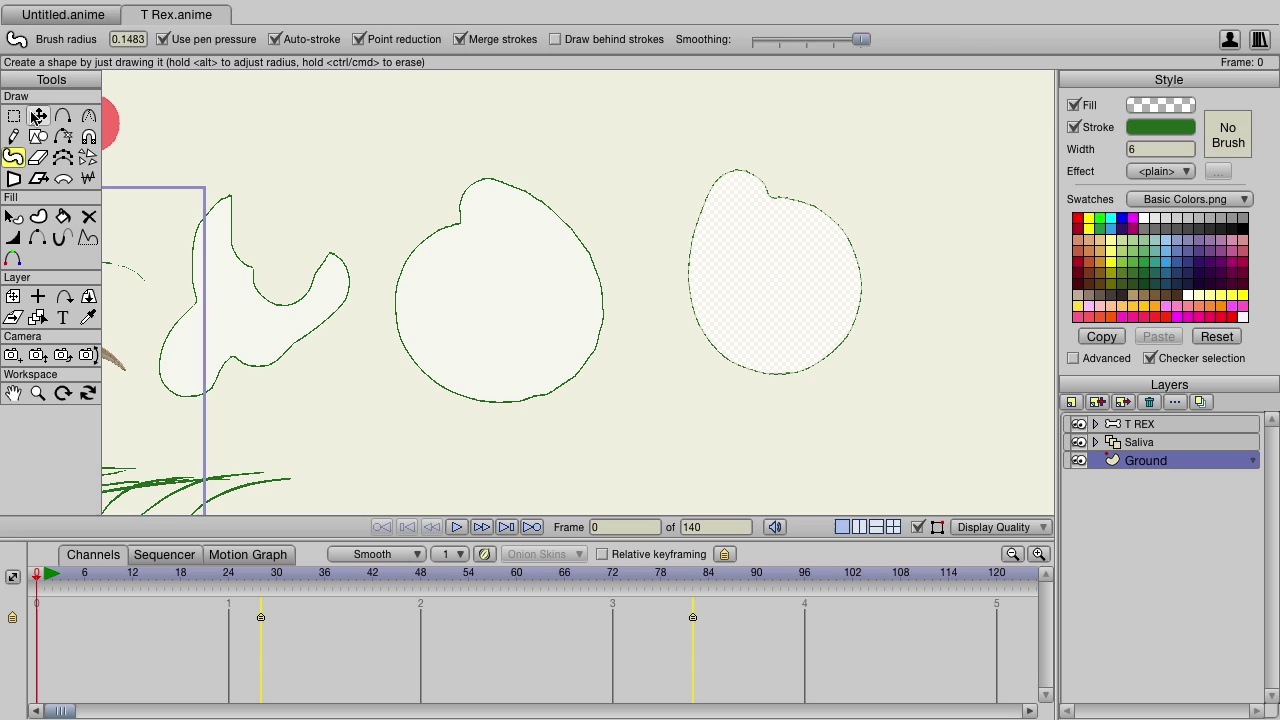
left_click(37, 116)
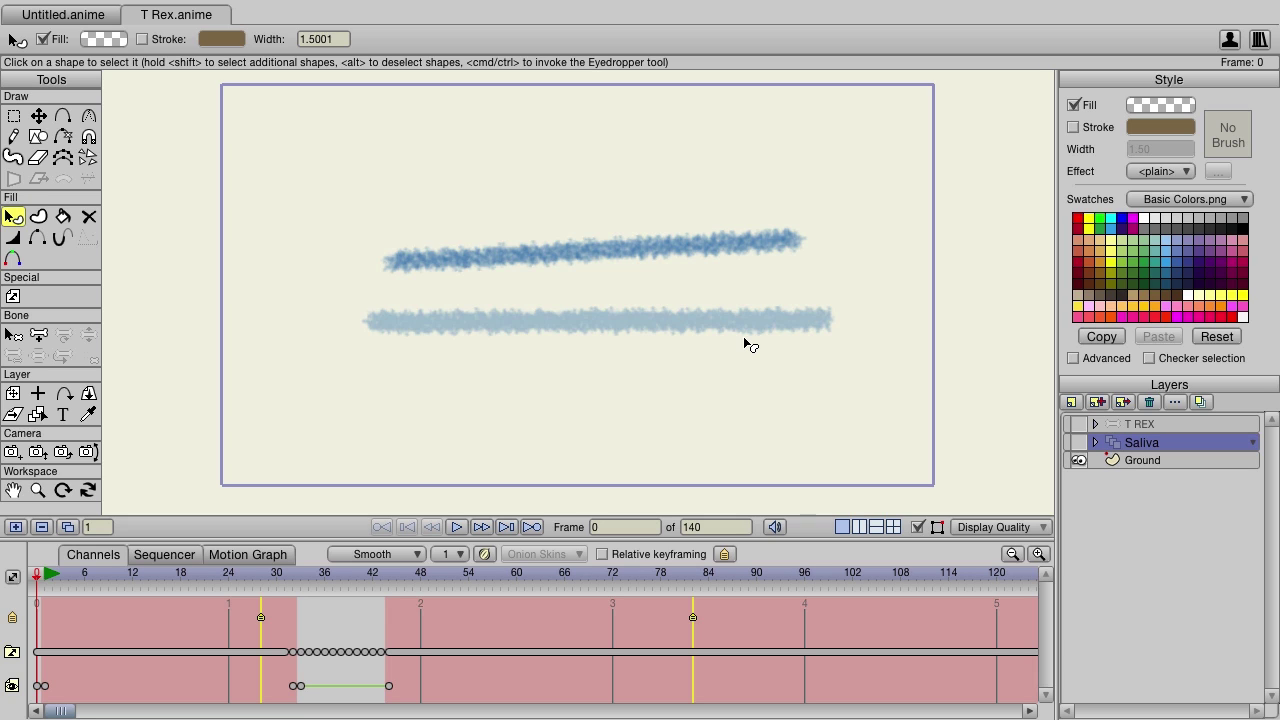
Select the upper blue stroke and review its brush settings without changing them
left_click(712, 255)
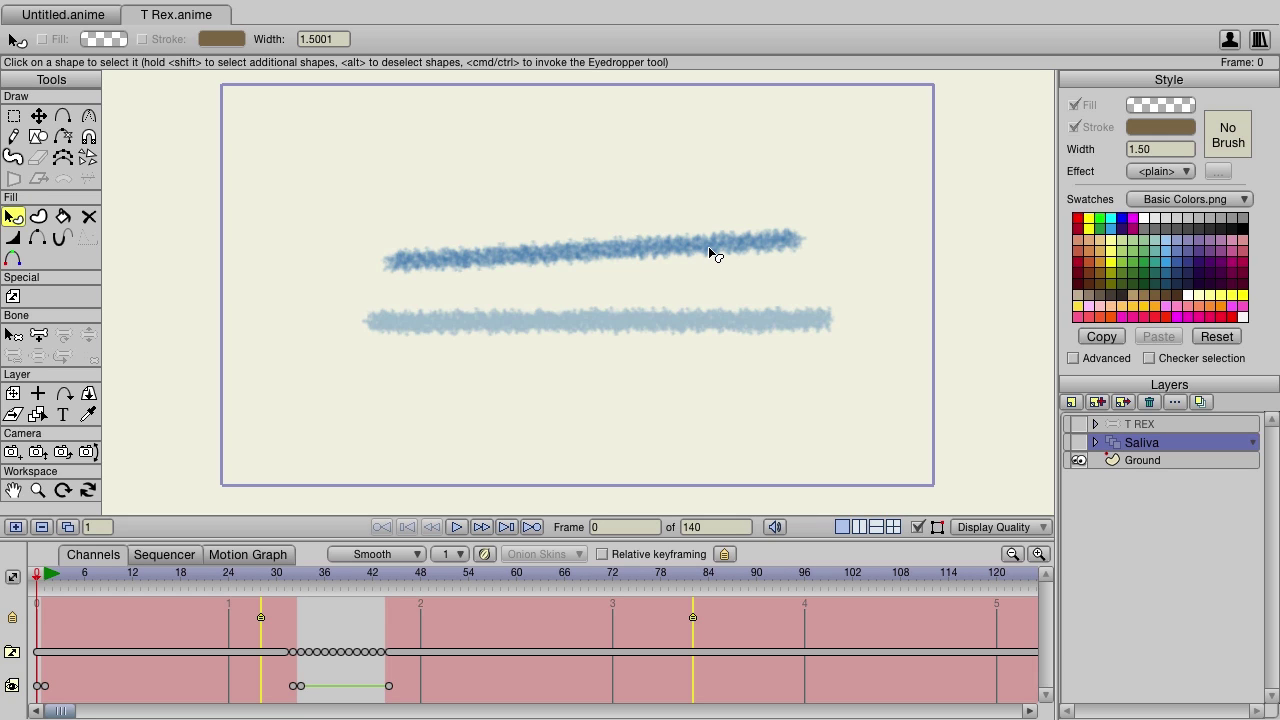
left_click(1145, 467)
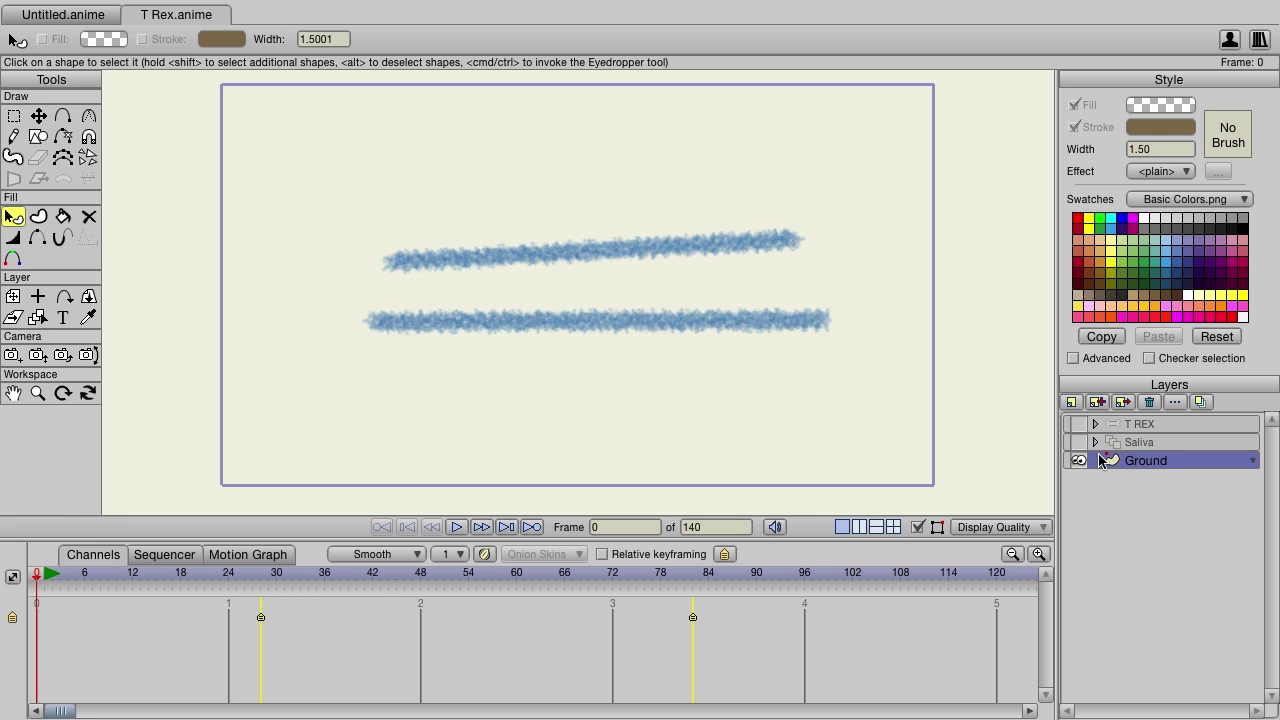
left_click(712, 254)
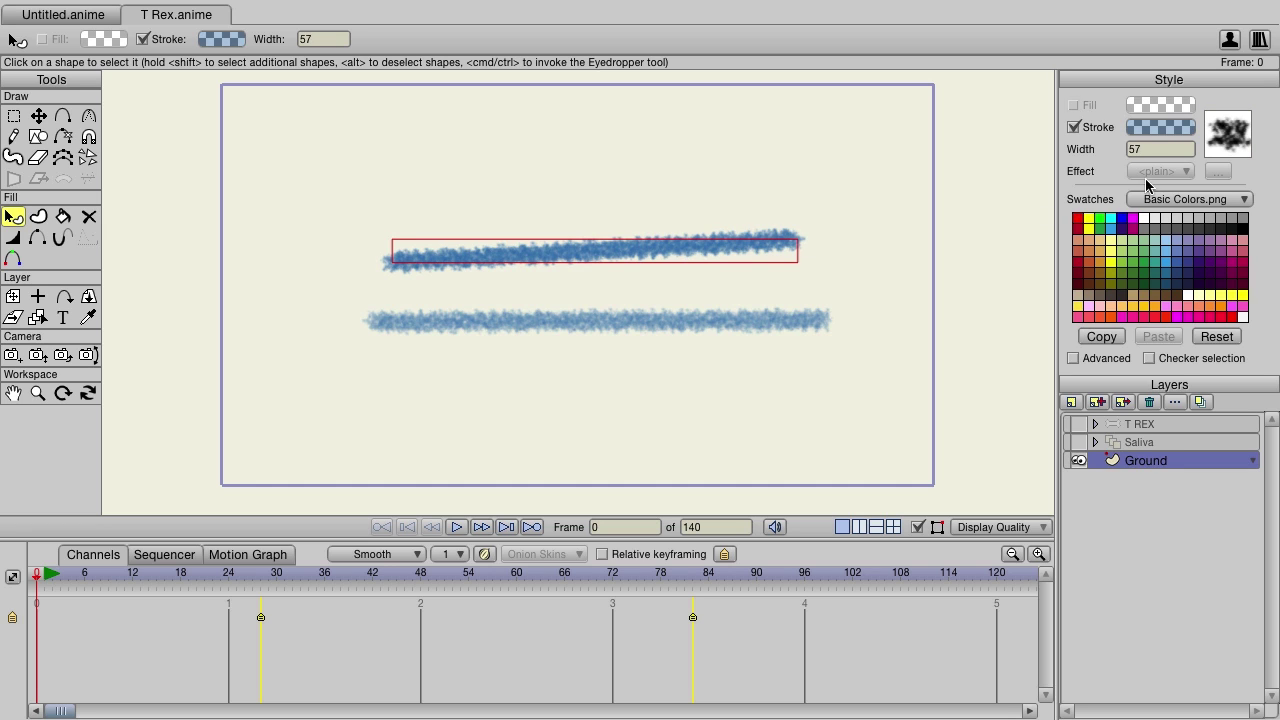
left_click(1226, 134)
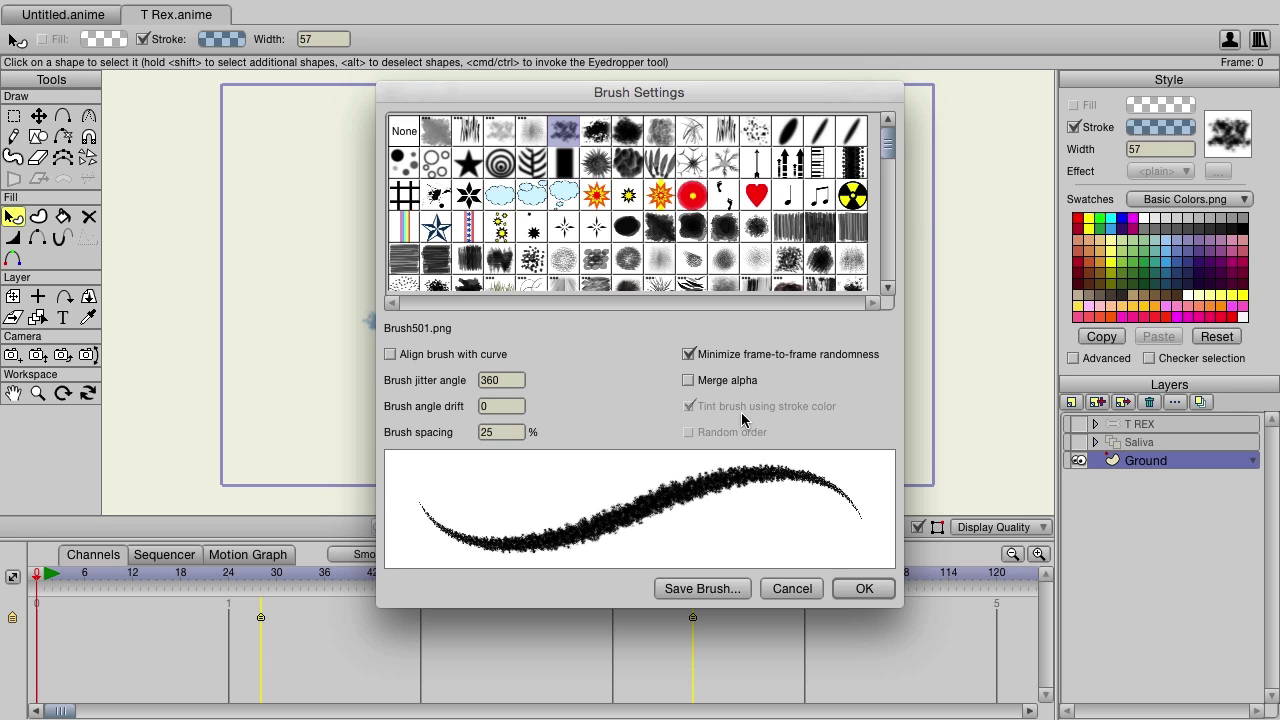
left_click(795, 588)
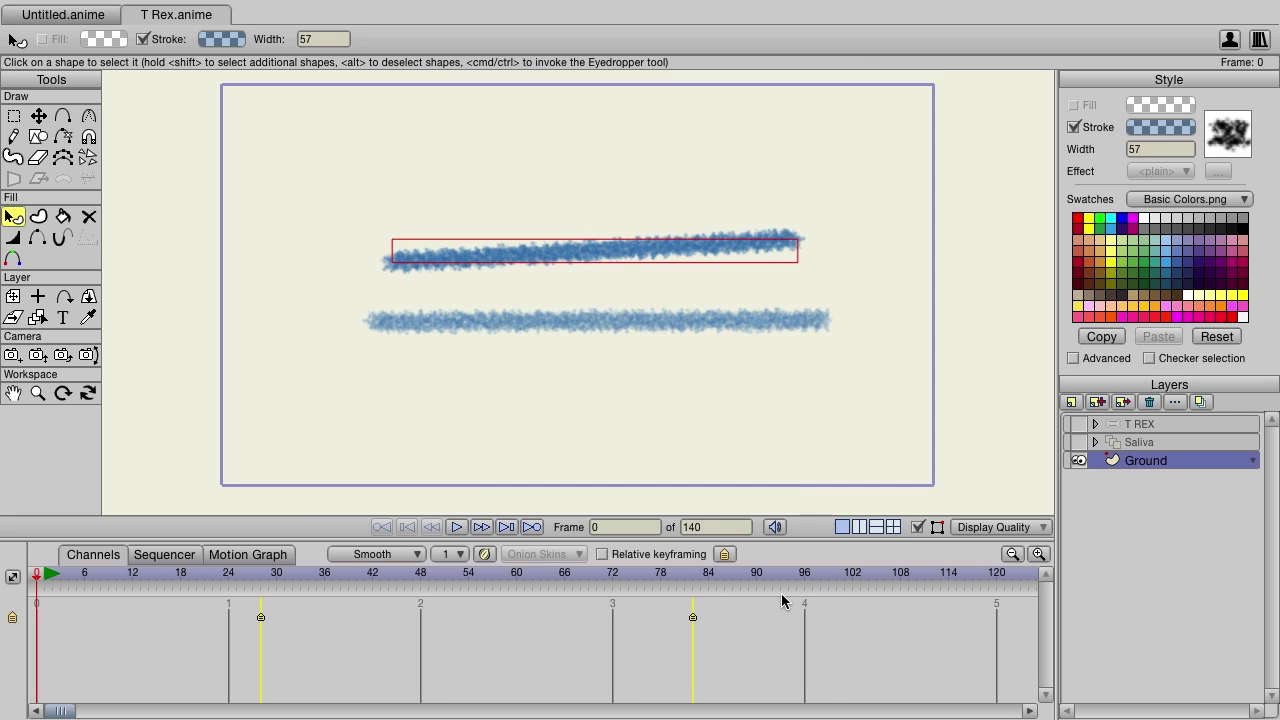
Tick Merge alpha for the lower stroke's brush, confirm its 2E71B0 colour, and deselect it
left_click(719, 327)
left_click(1227, 138)
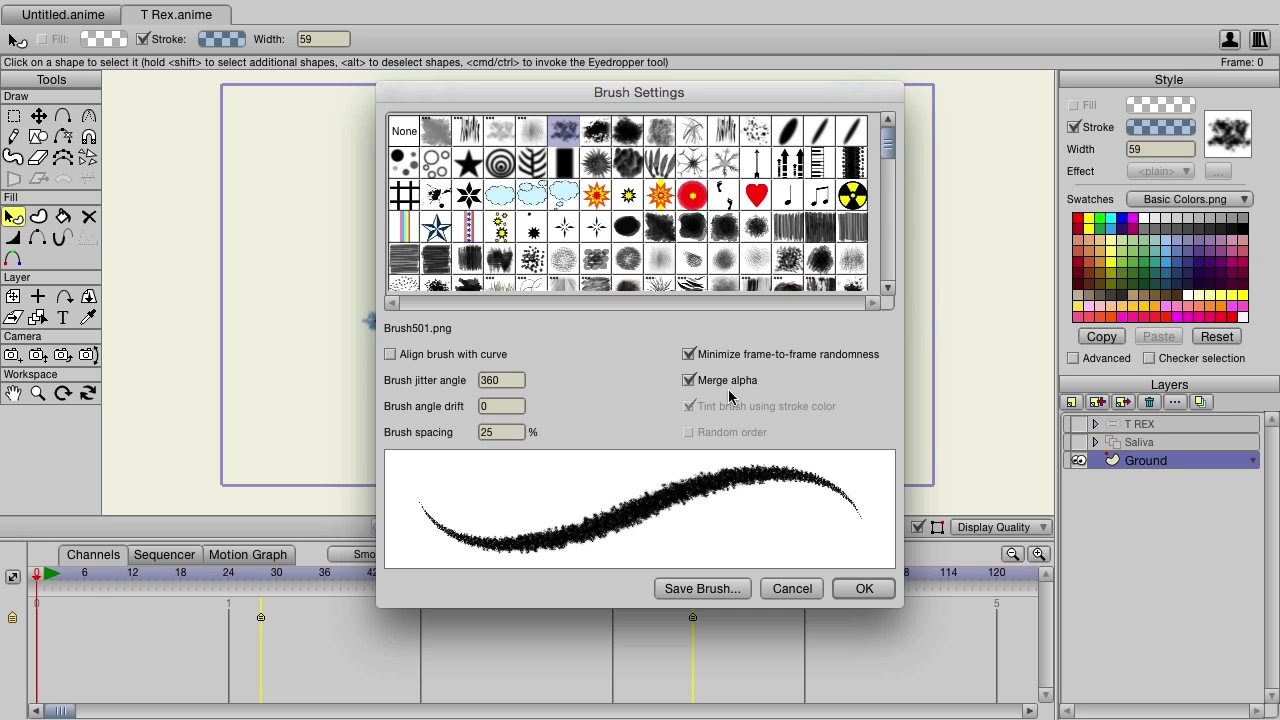
left_click(866, 588)
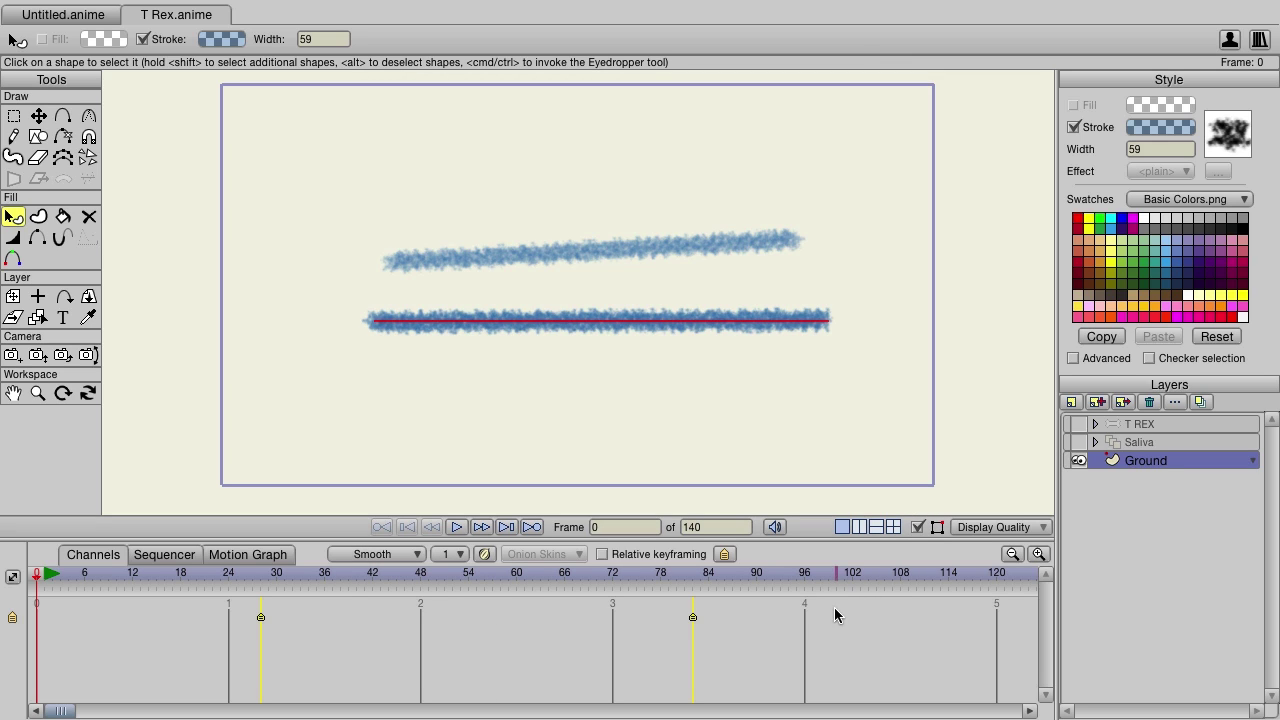
left_click(1149, 124)
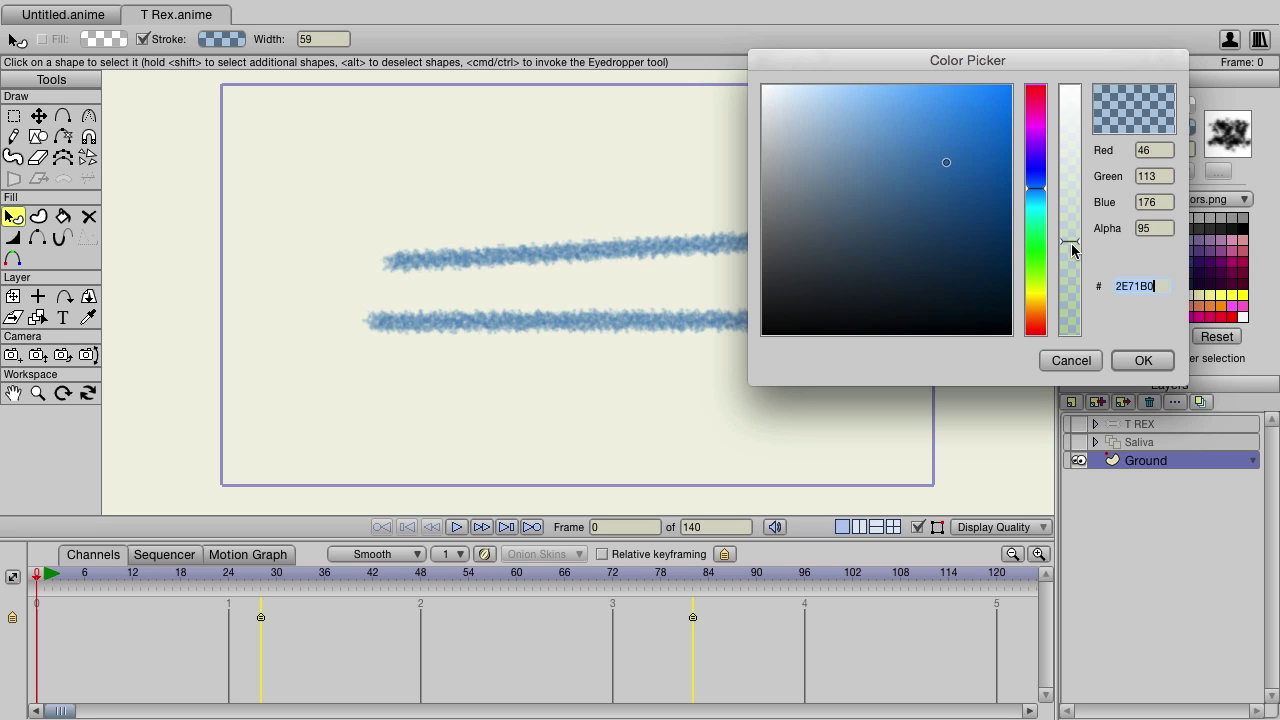
left_click(1143, 360)
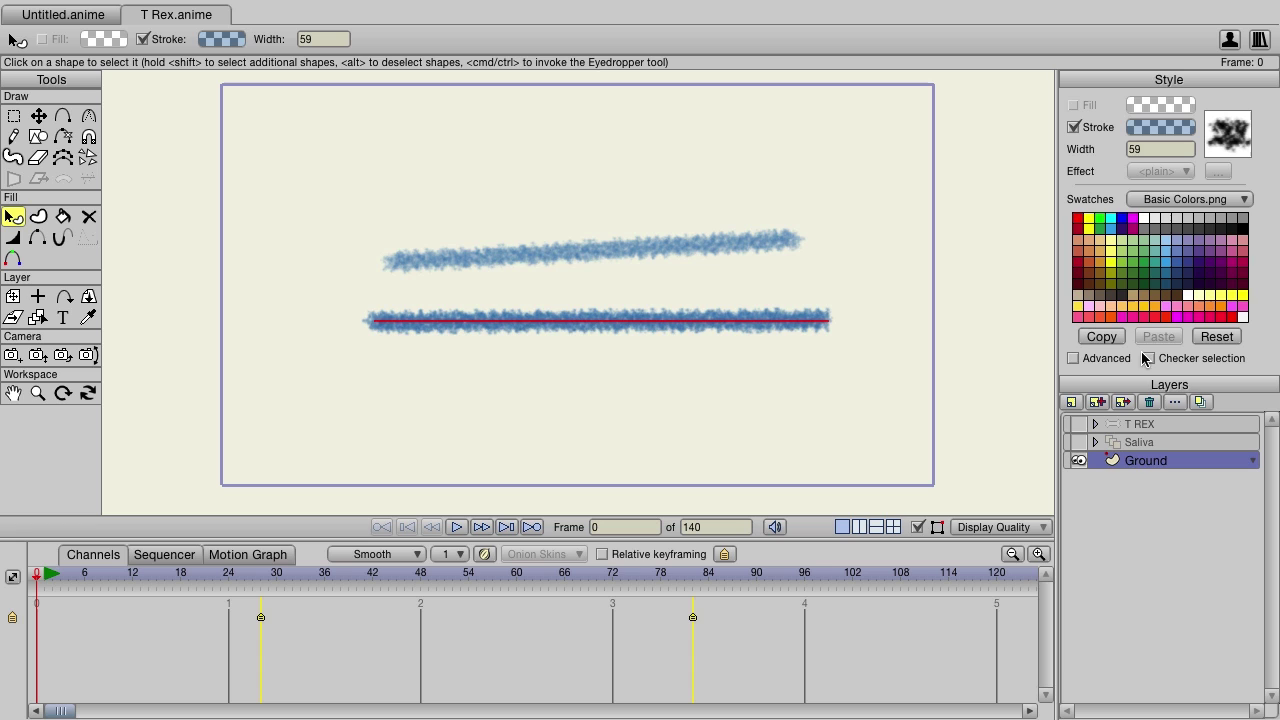
left_click(927, 397)
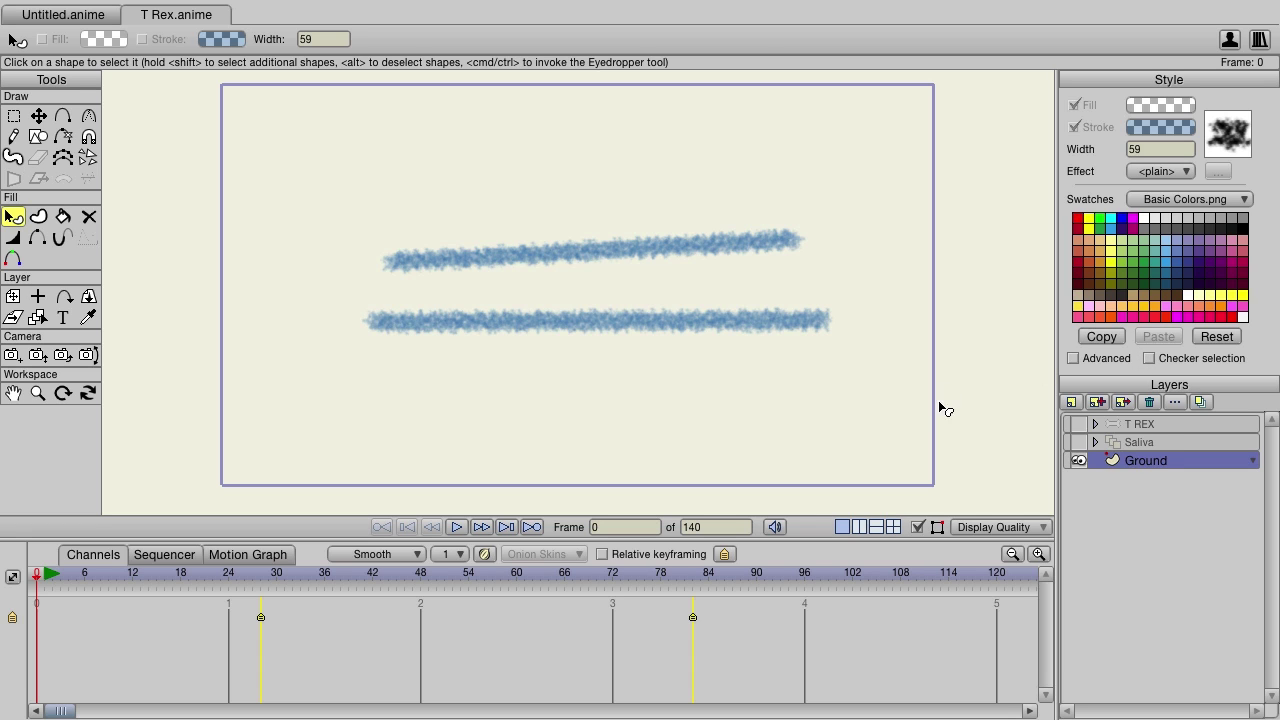
Hide the T REX layer, show and select the Ground layer, and select the lower blue stroke
left_click(1158, 424)
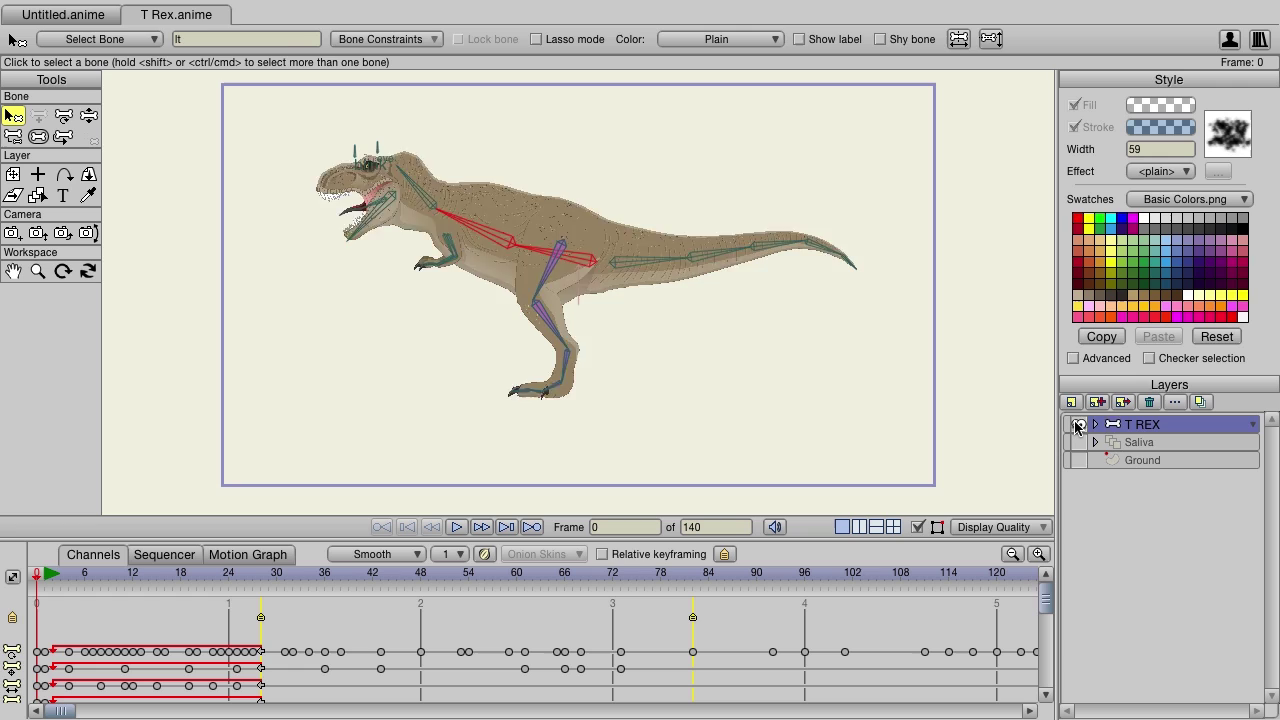
left_click(1078, 424)
left_click(1152, 459)
left_click(1080, 462)
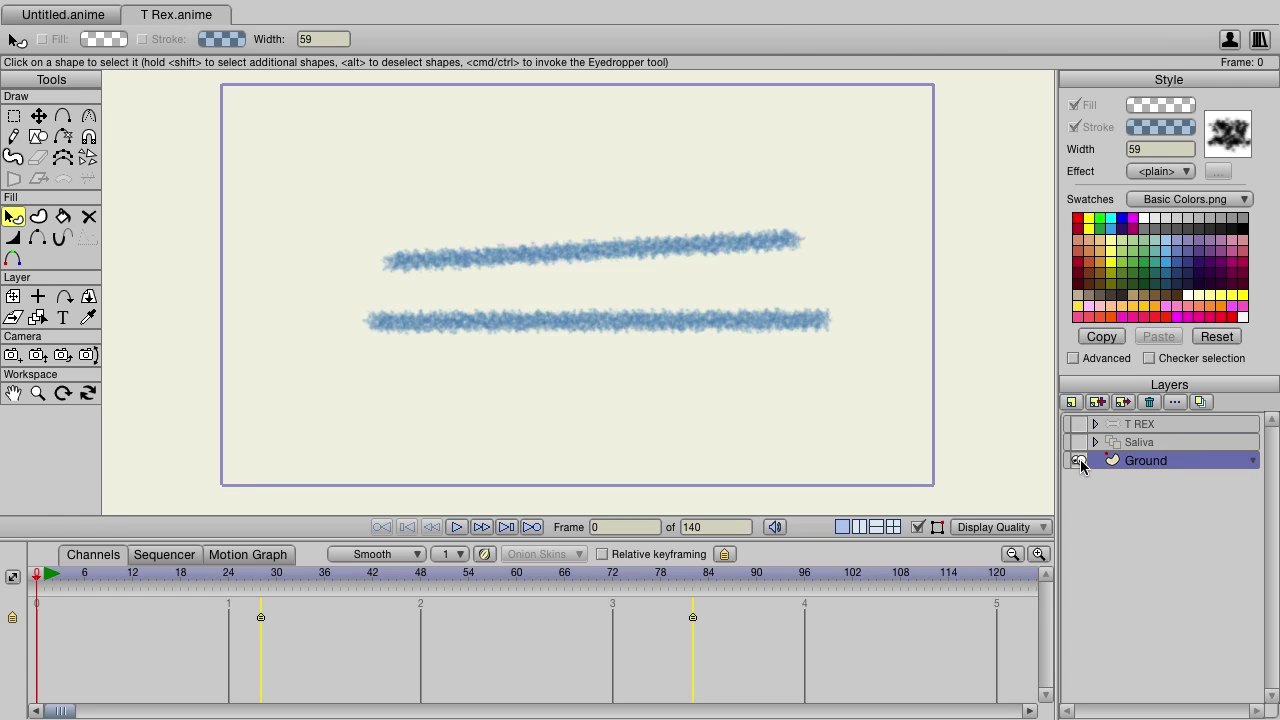
left_click(1171, 443)
left_click(1080, 462)
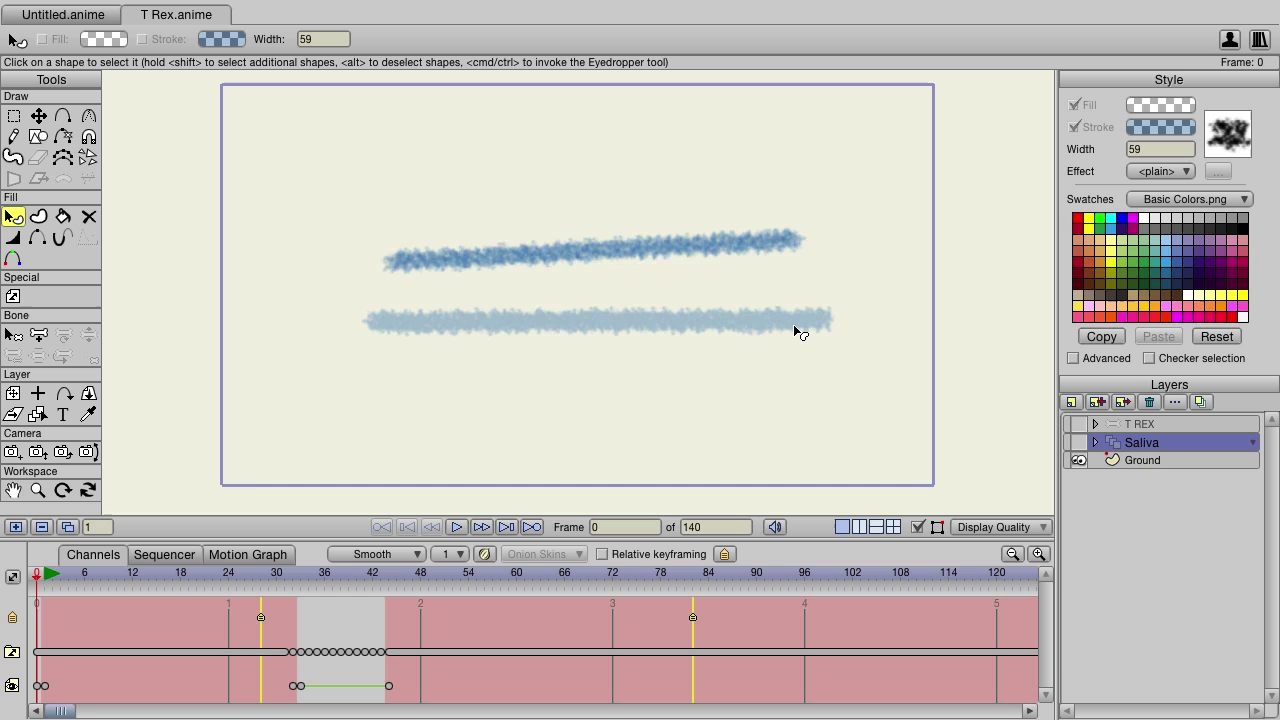
left_click(1140, 460)
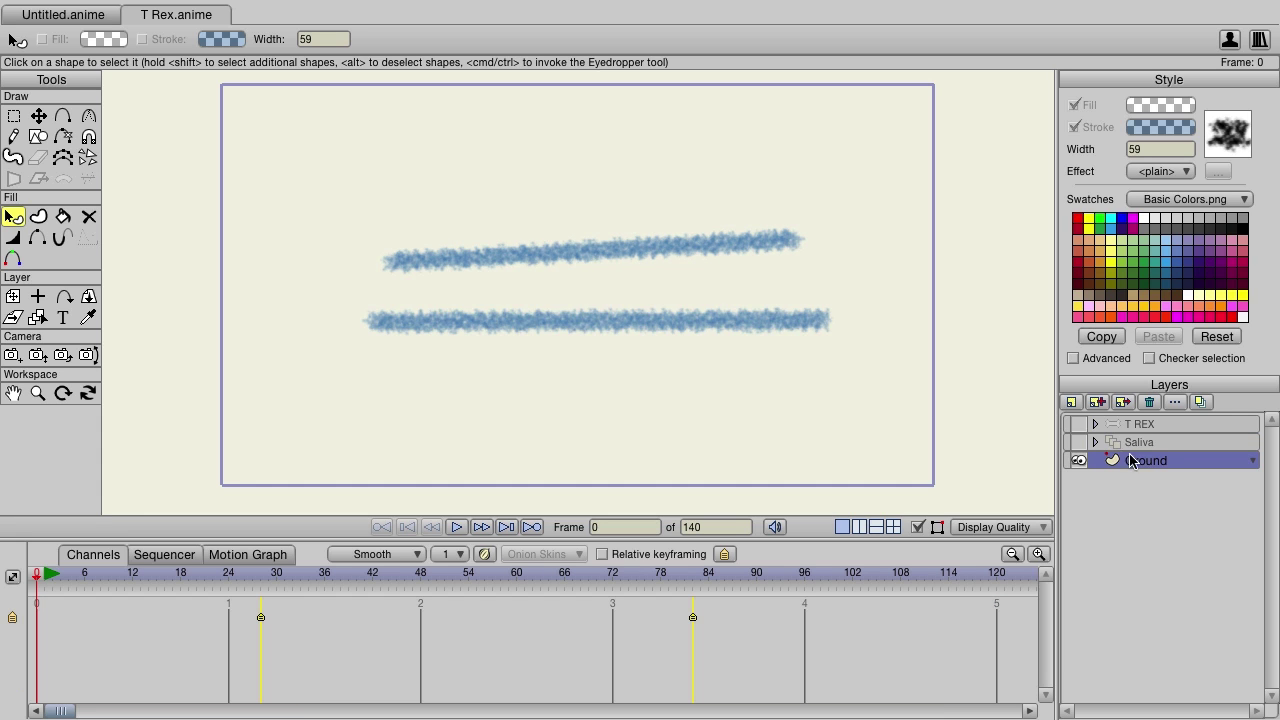
left_click(762, 321)
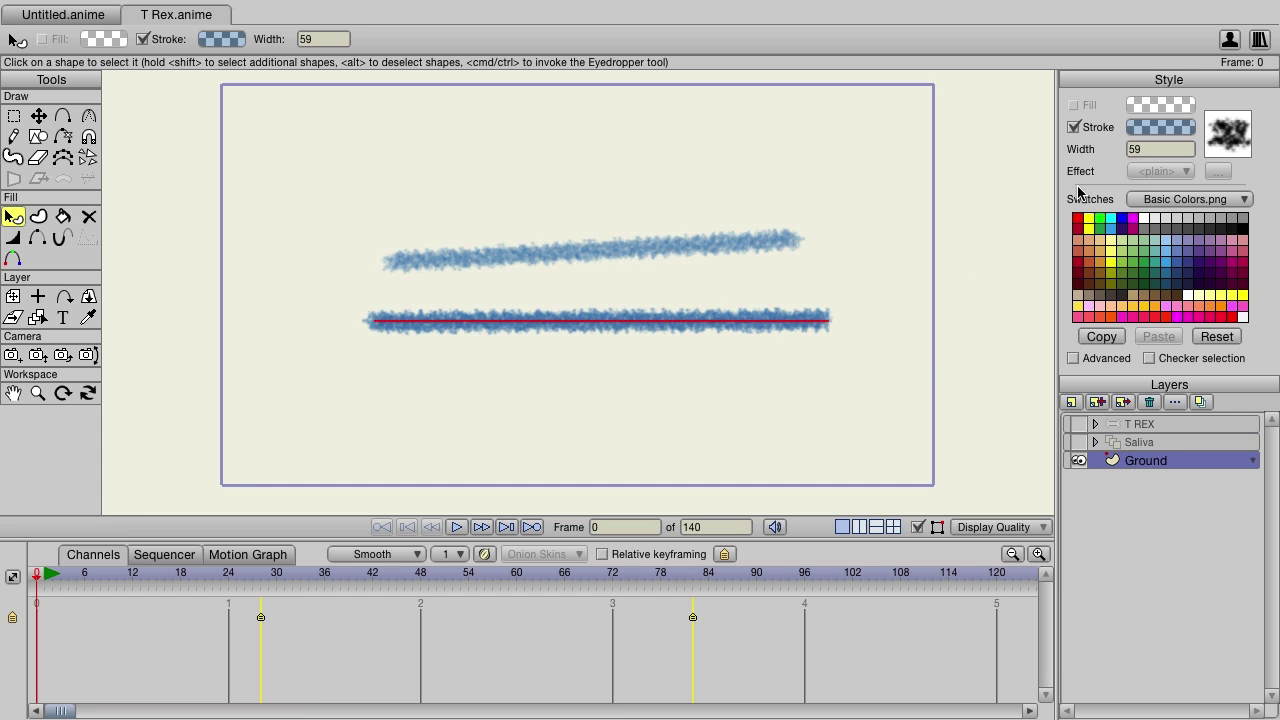
Switch the lower stroke to Brush511_0_360_50.png, with jitter angle 0 and spacing 0
left_click(1226, 140)
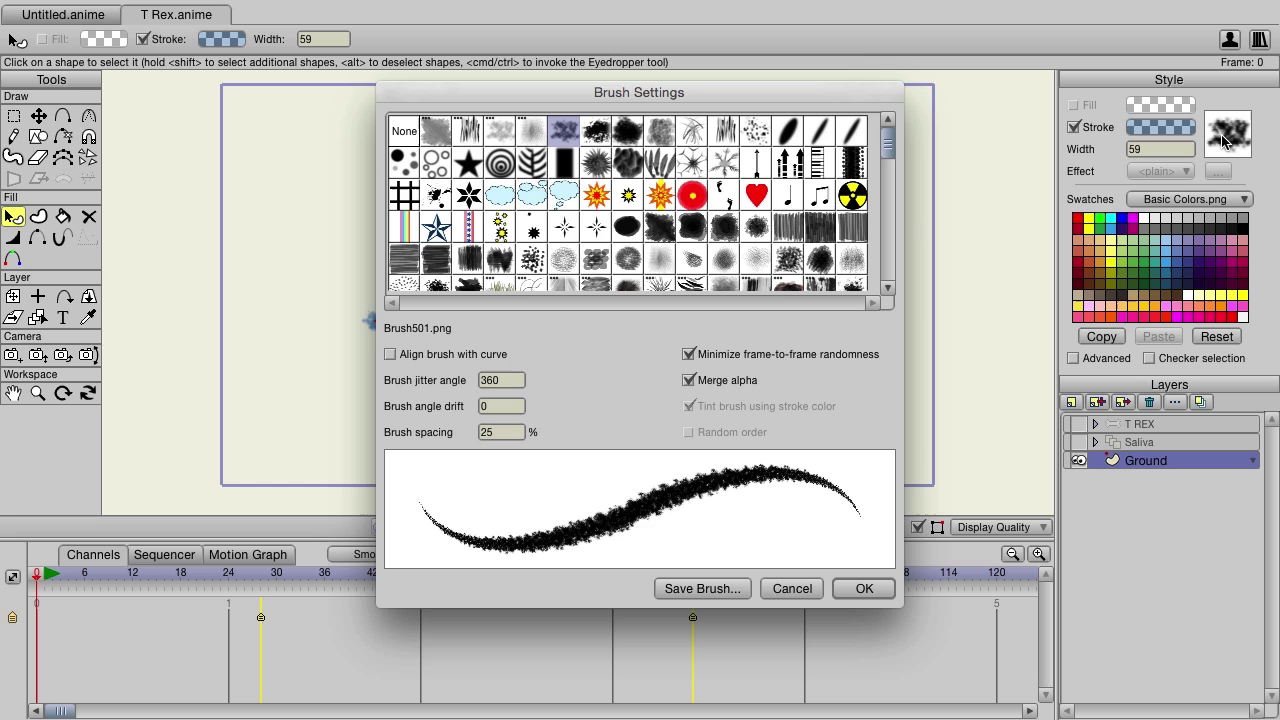
left_click(404, 162)
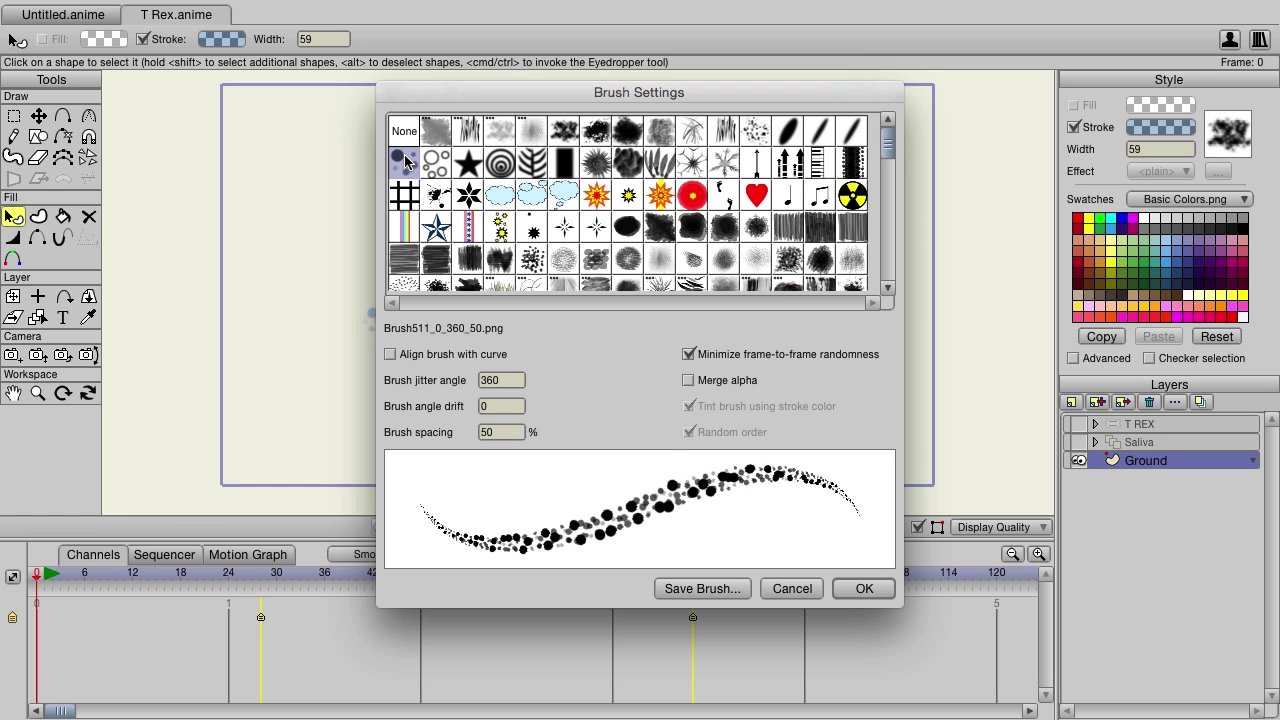
left_click(516, 380)
type("0")
key("Tab")
key("Tab")
type("0")
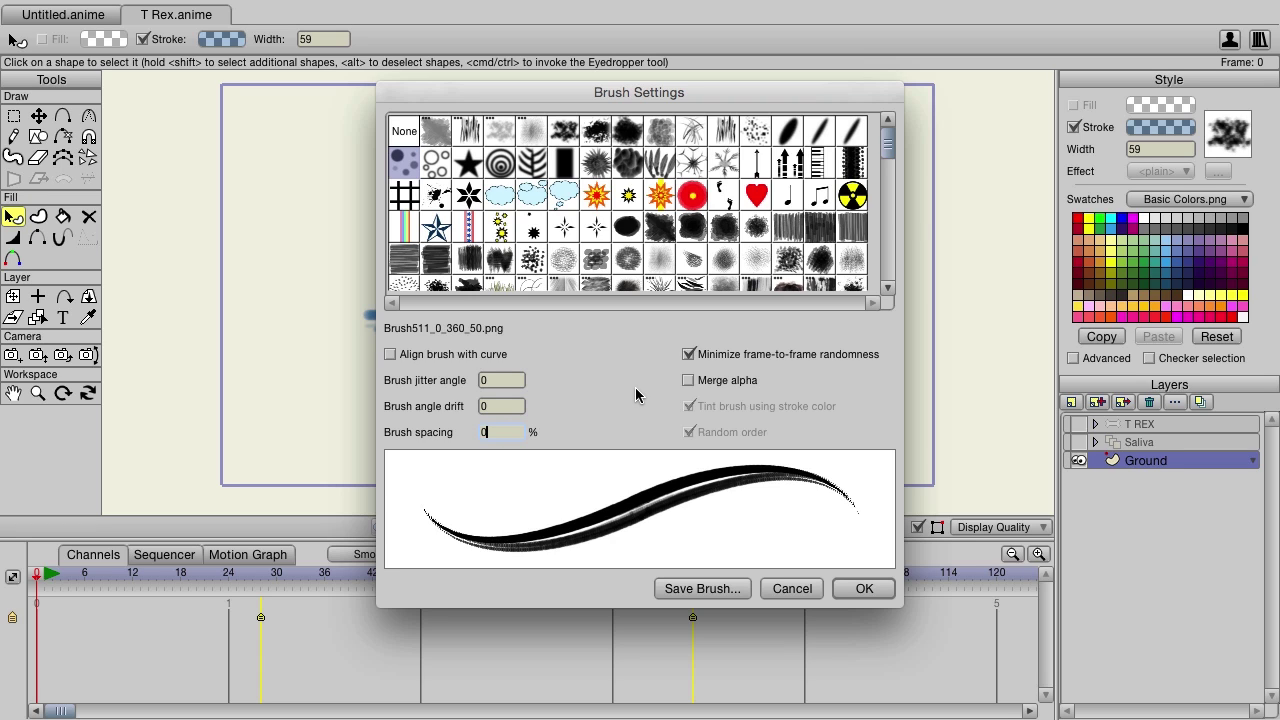
Try jitter 0.5149, spacing 1.5052 and angle drift 5.0087 then 6.5021, finally resetting drift to 0
left_click(508, 405)
left_click_drag(508, 405, 508, 405)
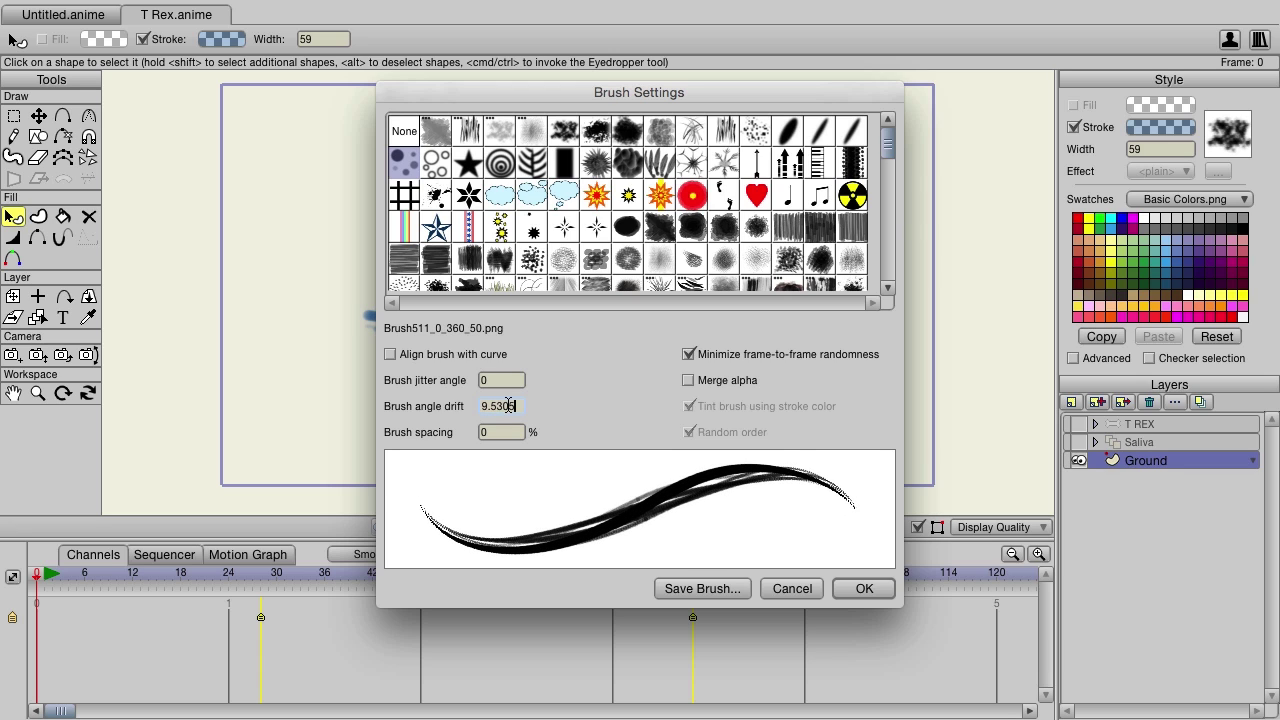
scroll(403, 158, "down", 1)
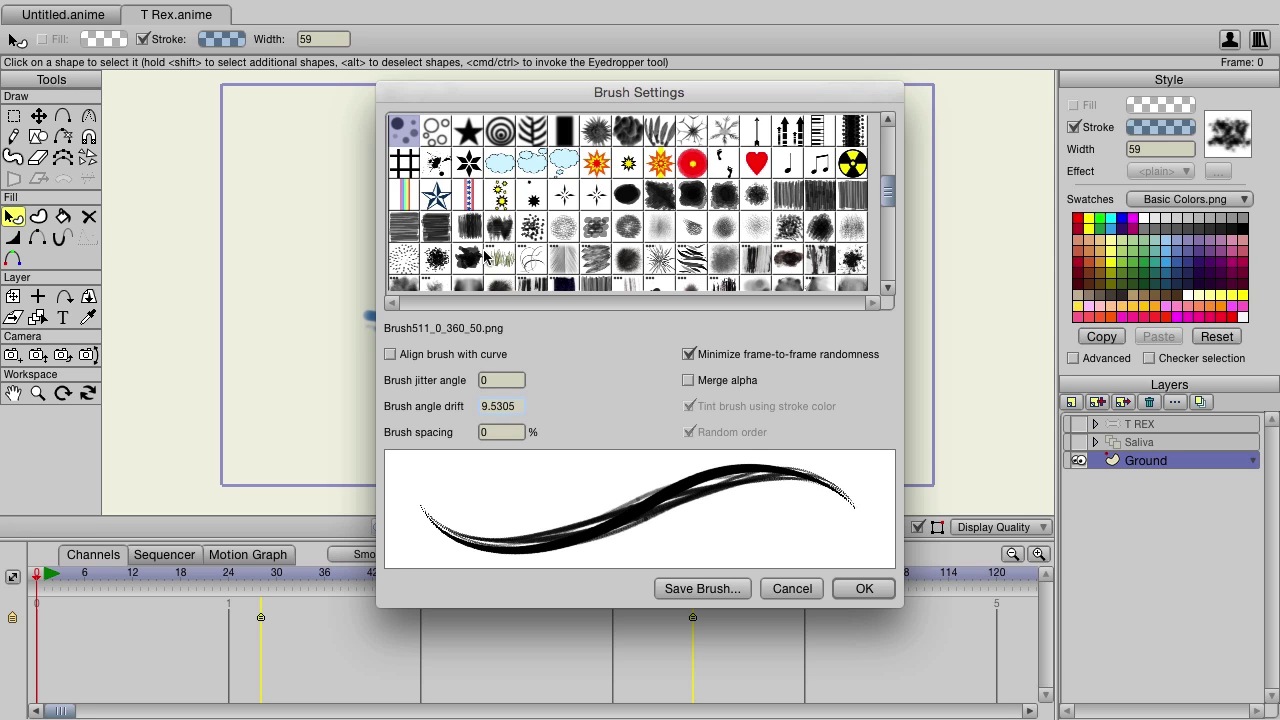
left_click(493, 381)
type(".5149")
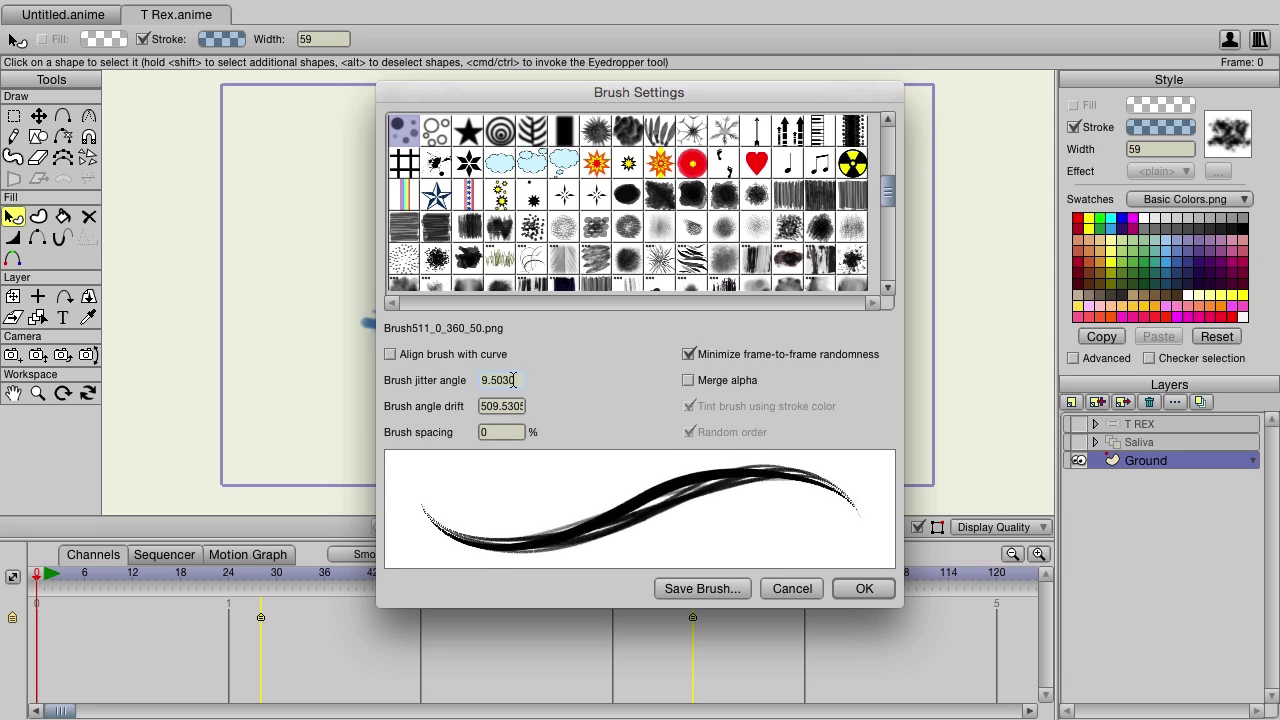
left_click(497, 432)
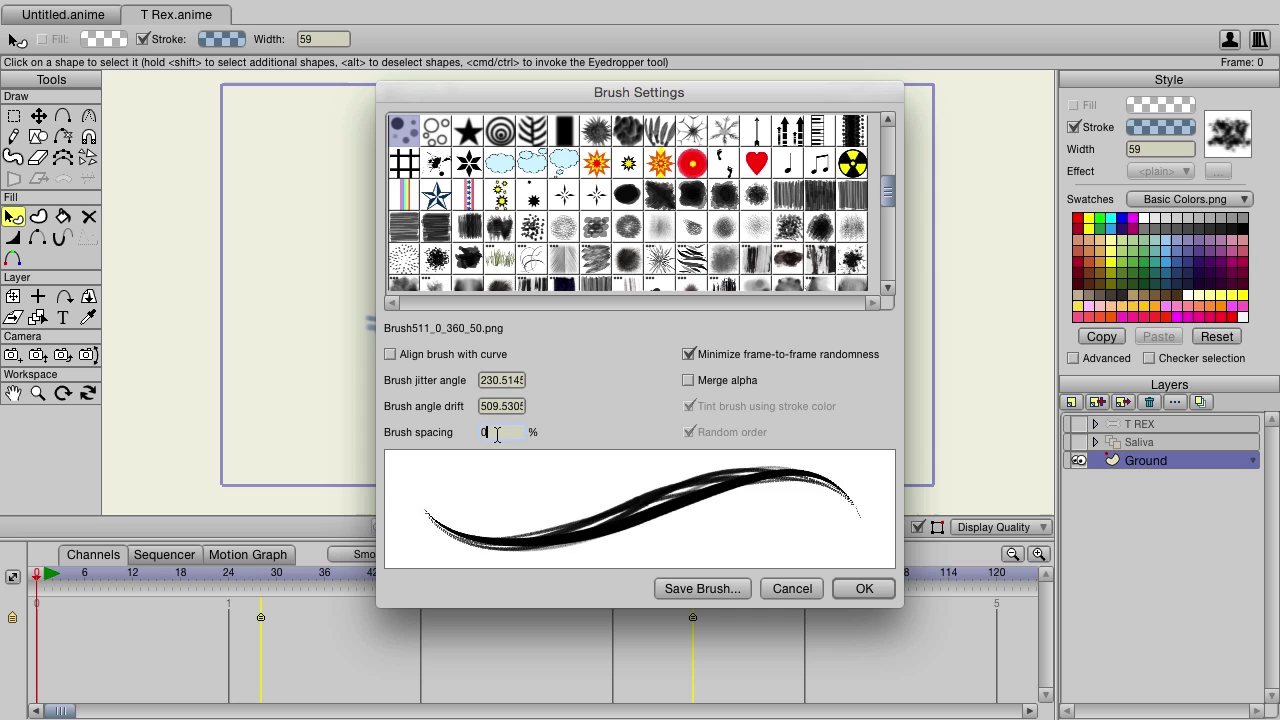
type("1.5052")
left_click(503, 407)
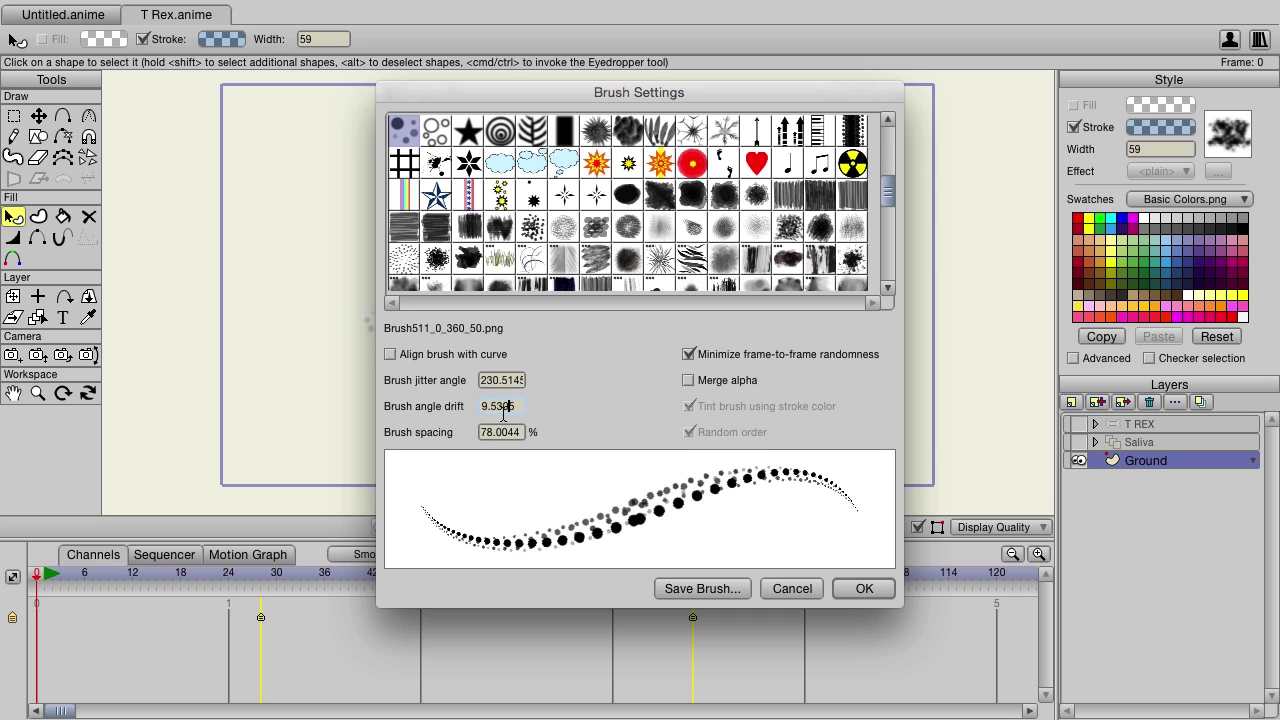
type("5.0087")
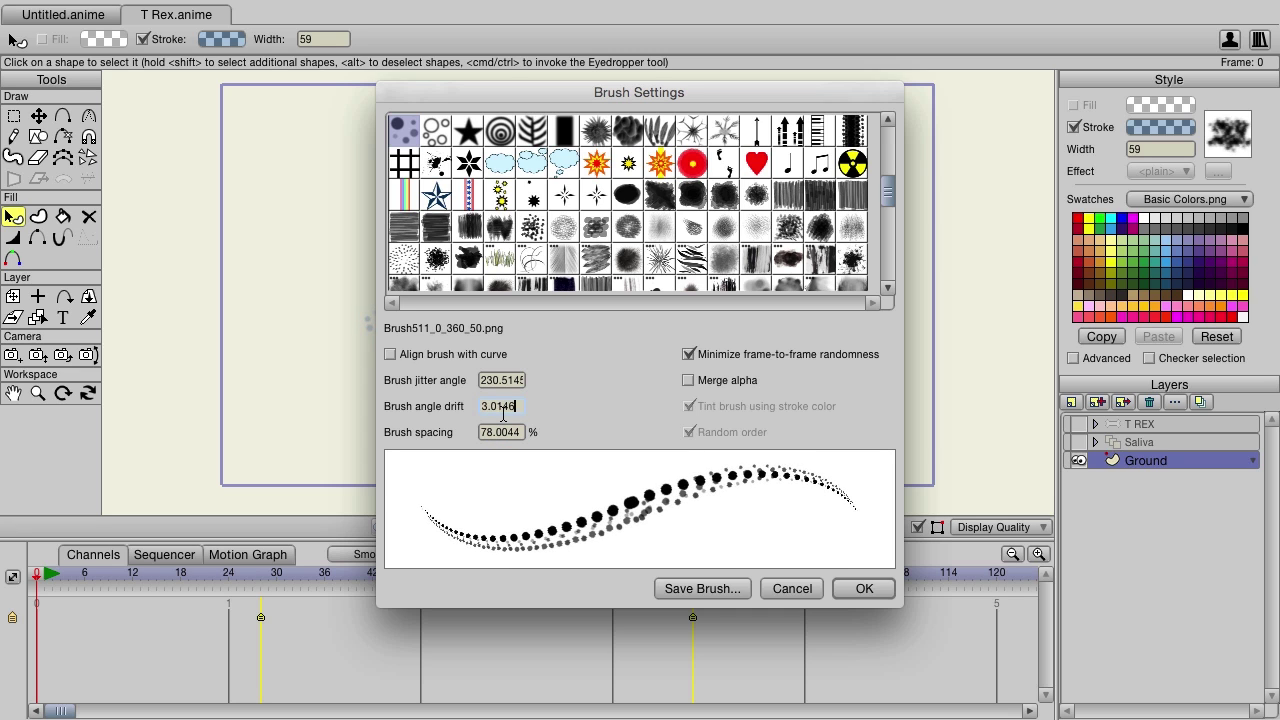
double_click(503, 407)
type("6.5021")
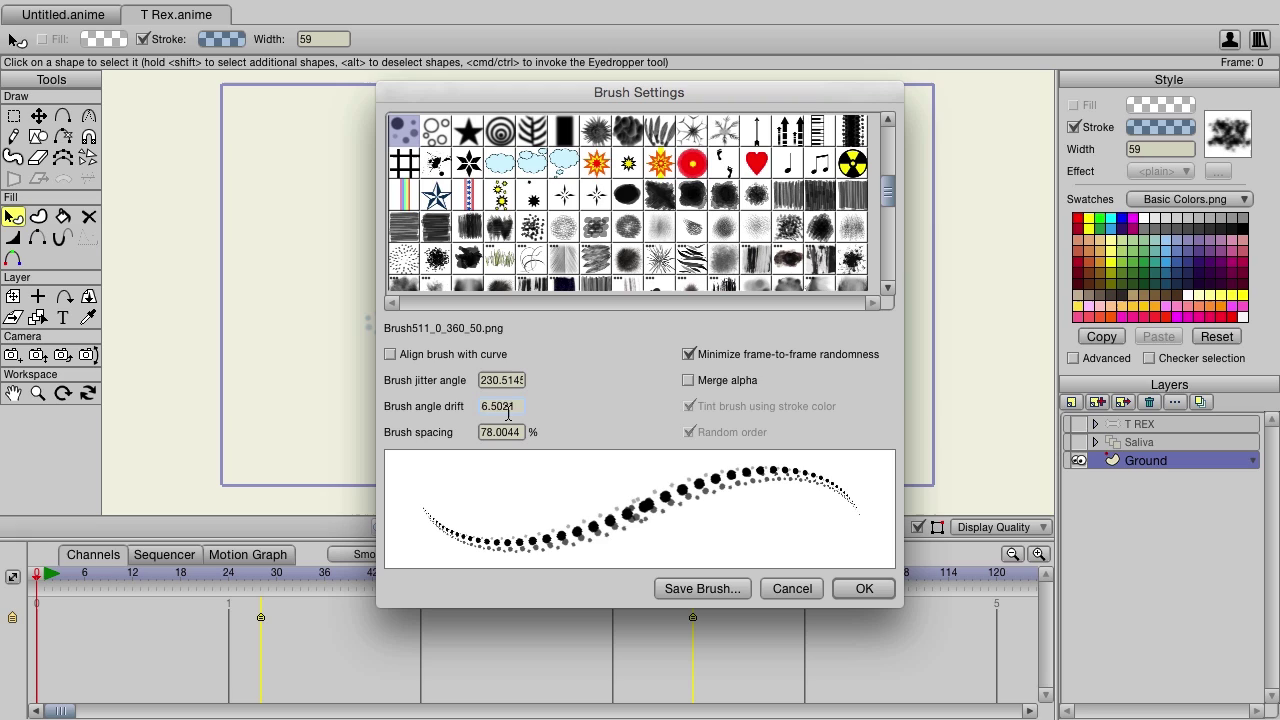
key("super+a")
type("0")
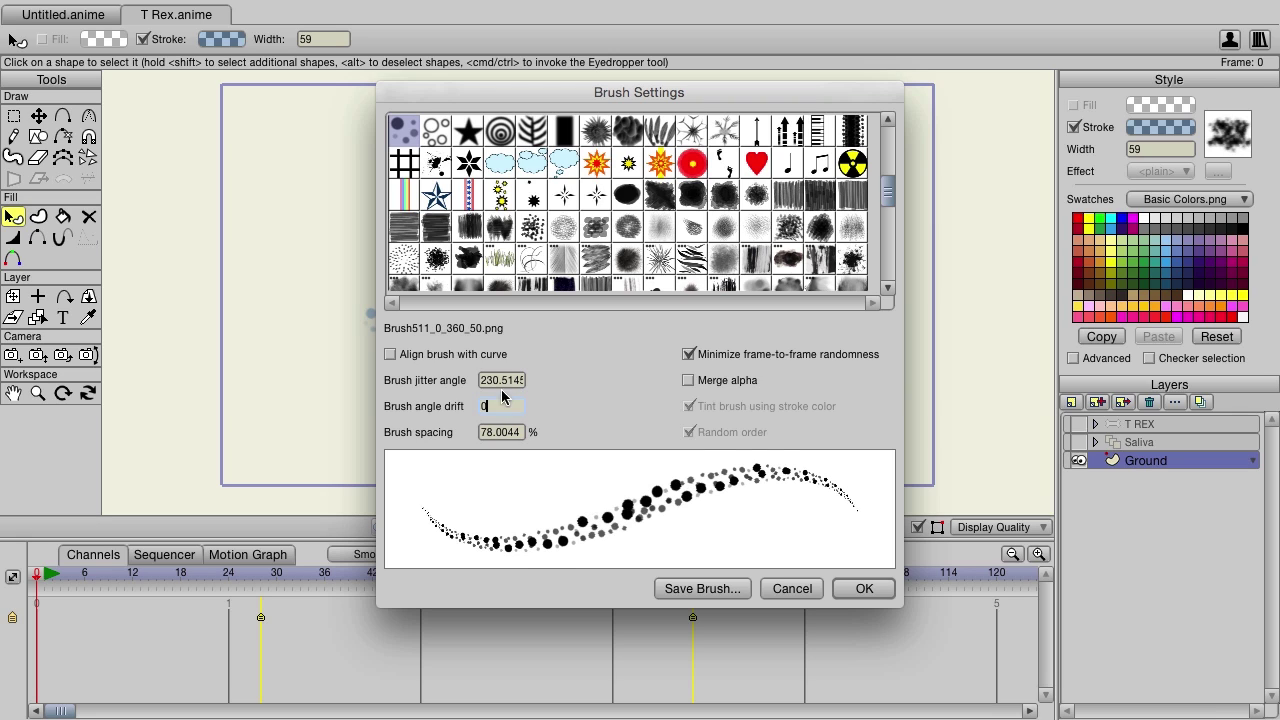
Reset jitter angle and spacing to 0 and raise brush angle drift to about 8.0786
left_click(519, 380)
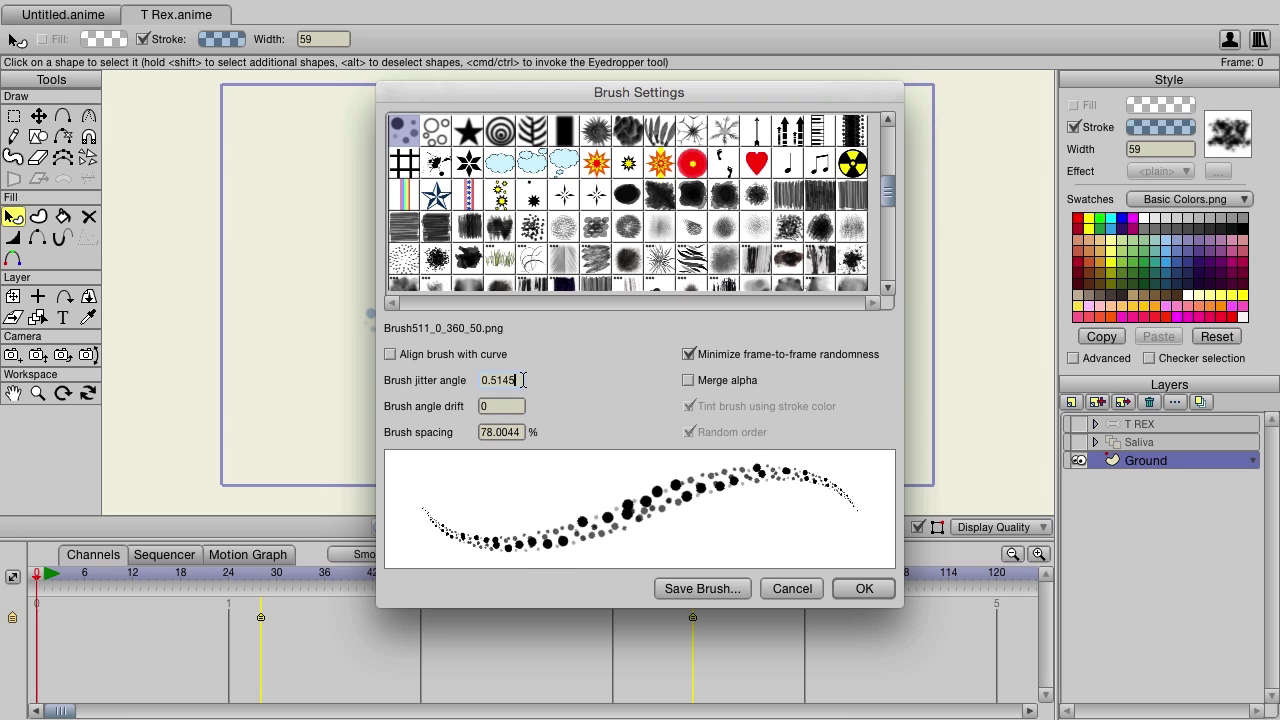
key("super+a")
type("0")
left_click(502, 406)
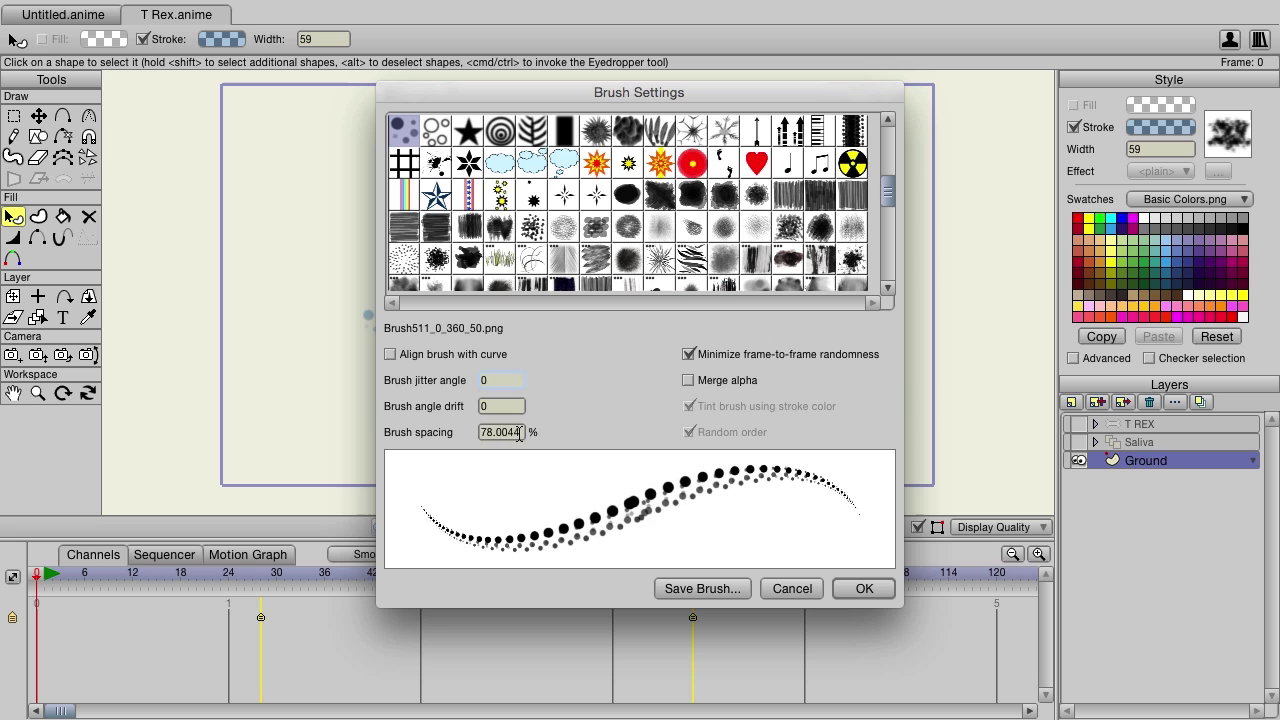
left_click(519, 432)
key("super+a")
type("0")
left_click(509, 404)
scroll(509, 404, "up", 5)
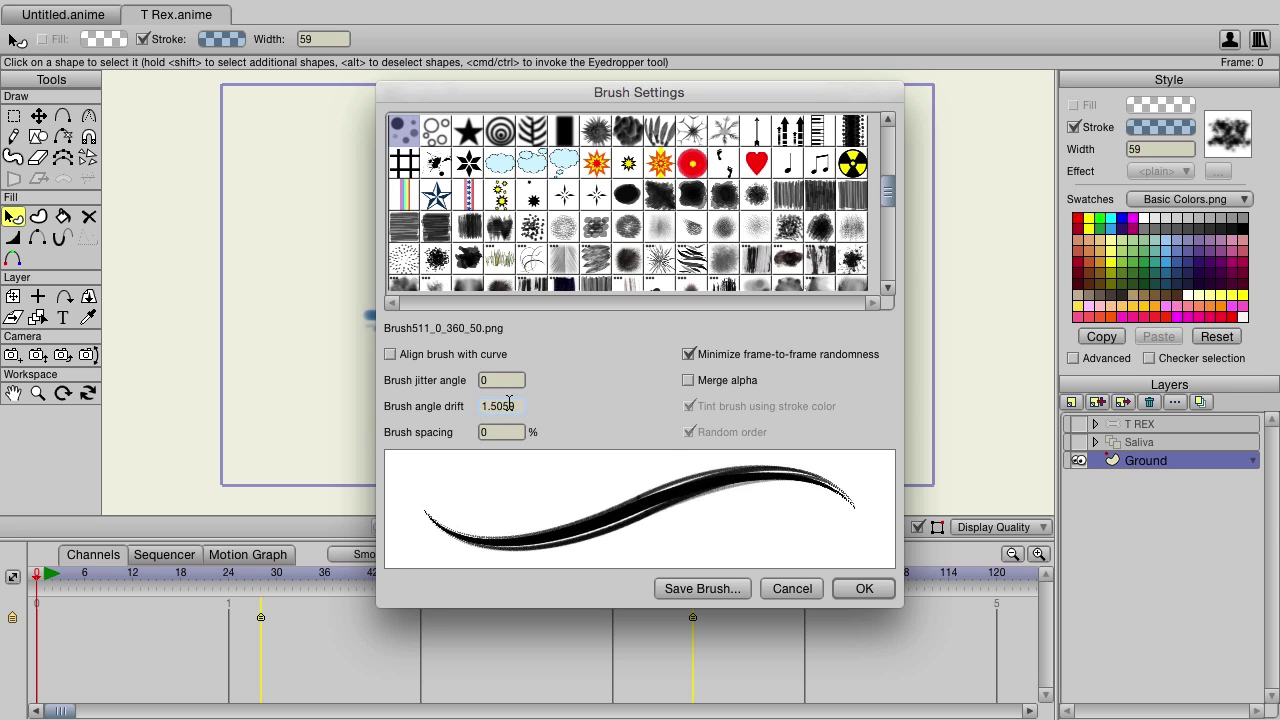
scroll(509, 404, "up", 5)
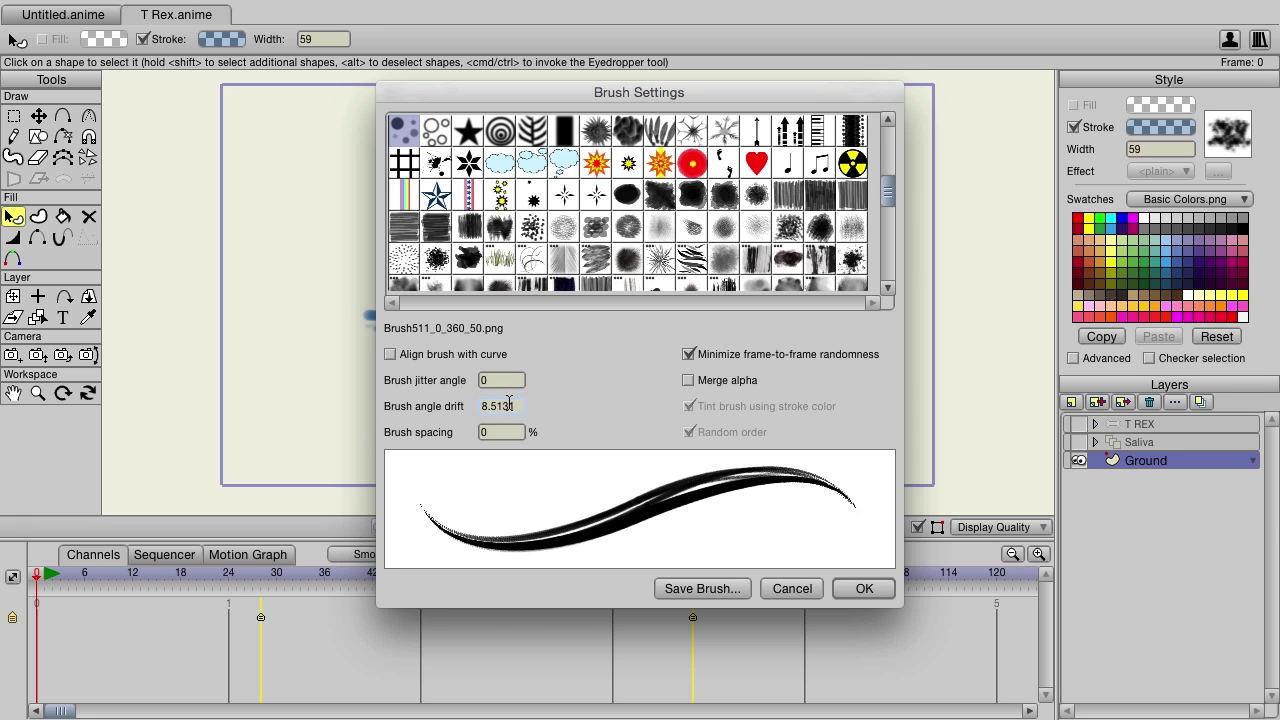
scroll(509, 403, "down", 7)
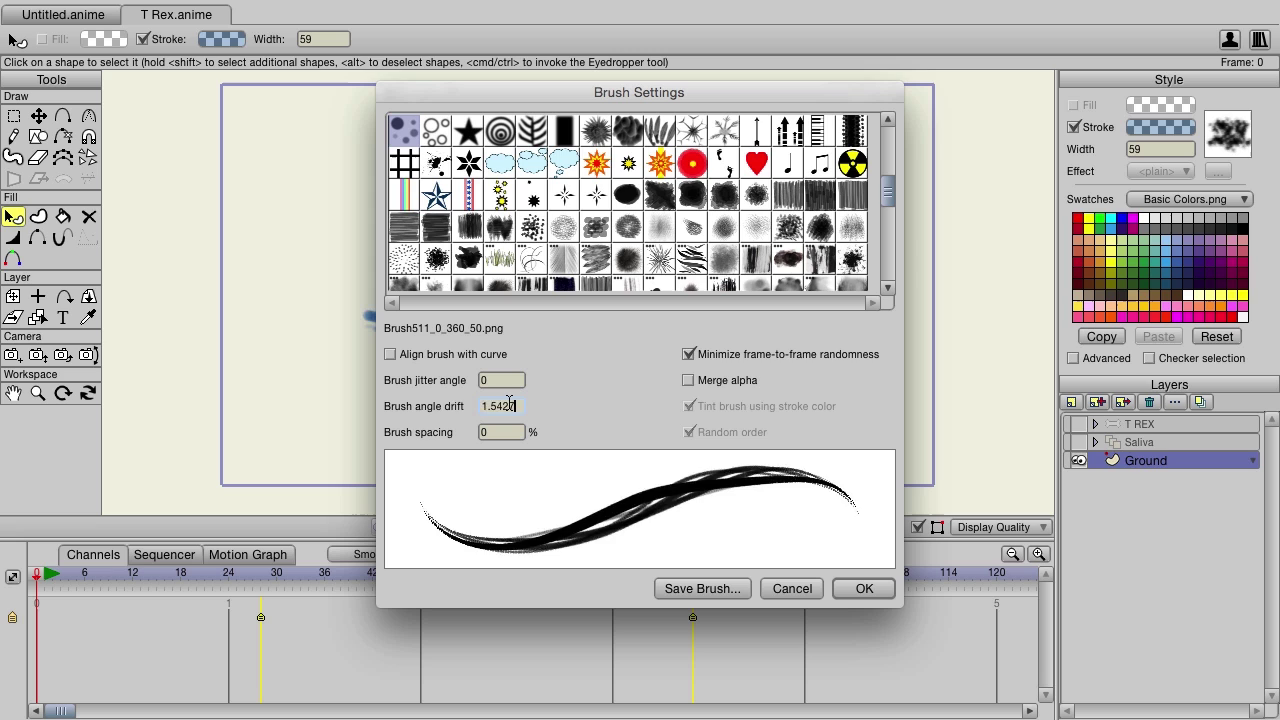
scroll(509, 403, "up", 6)
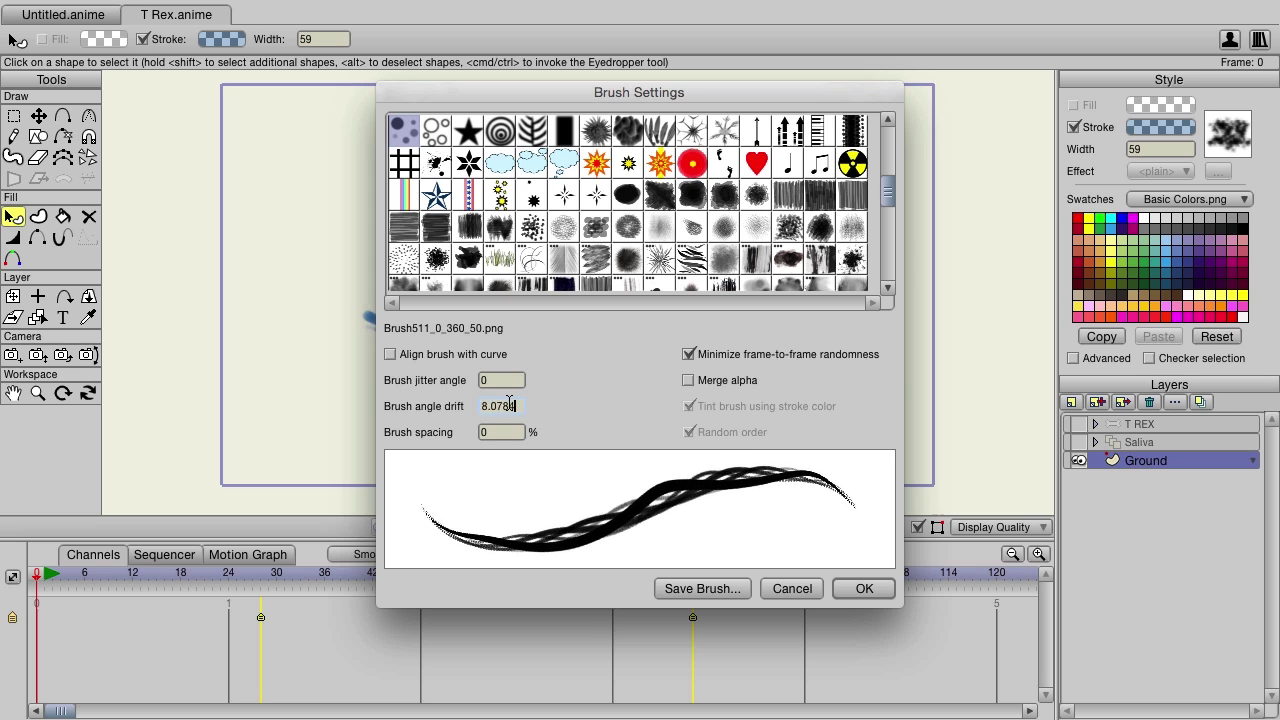
Apply the angle-drift brush to the lower blue stroke and render a frame 0 preview
left_click(869, 585)
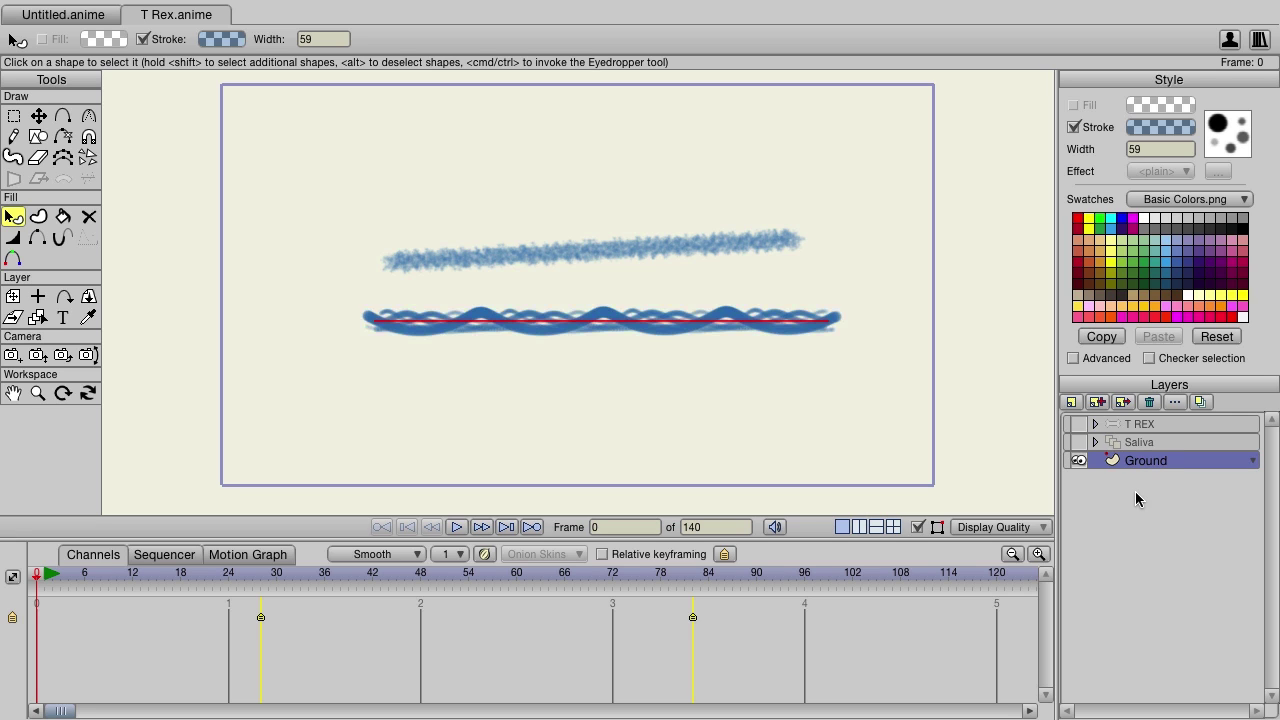
key("super+r")
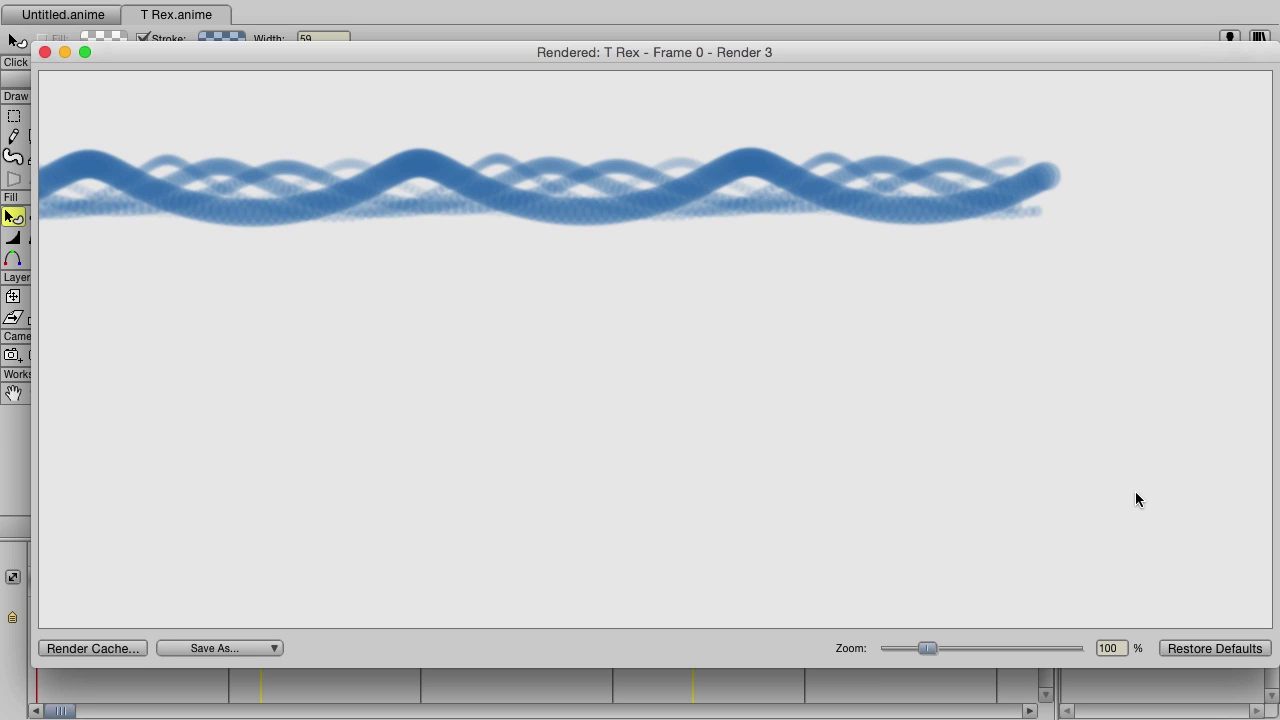